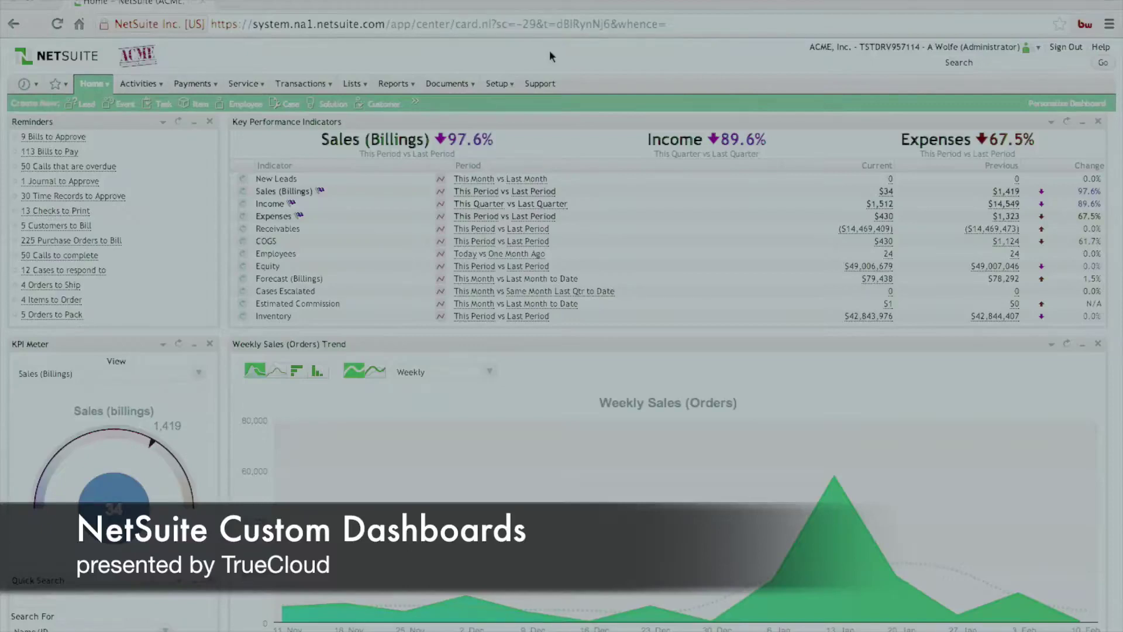
# Step: Open the Custom Center Tabs list from Setup > Customization > Center Tabs
pyautogui.scroll(-4, 612, 223)
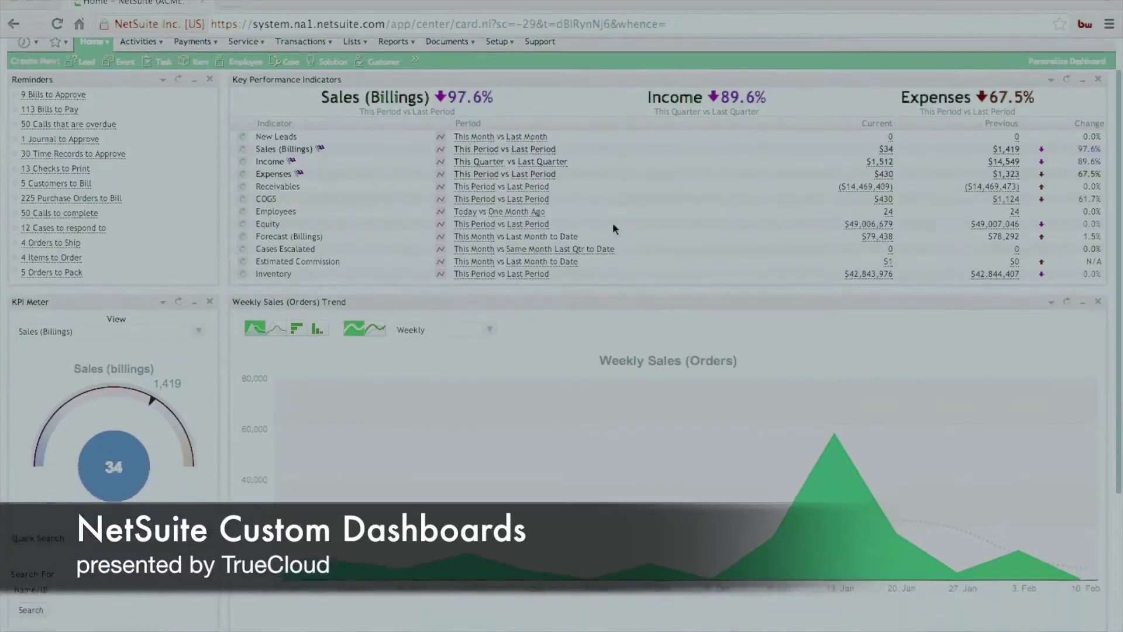
pyautogui.scroll(4, 612, 228)
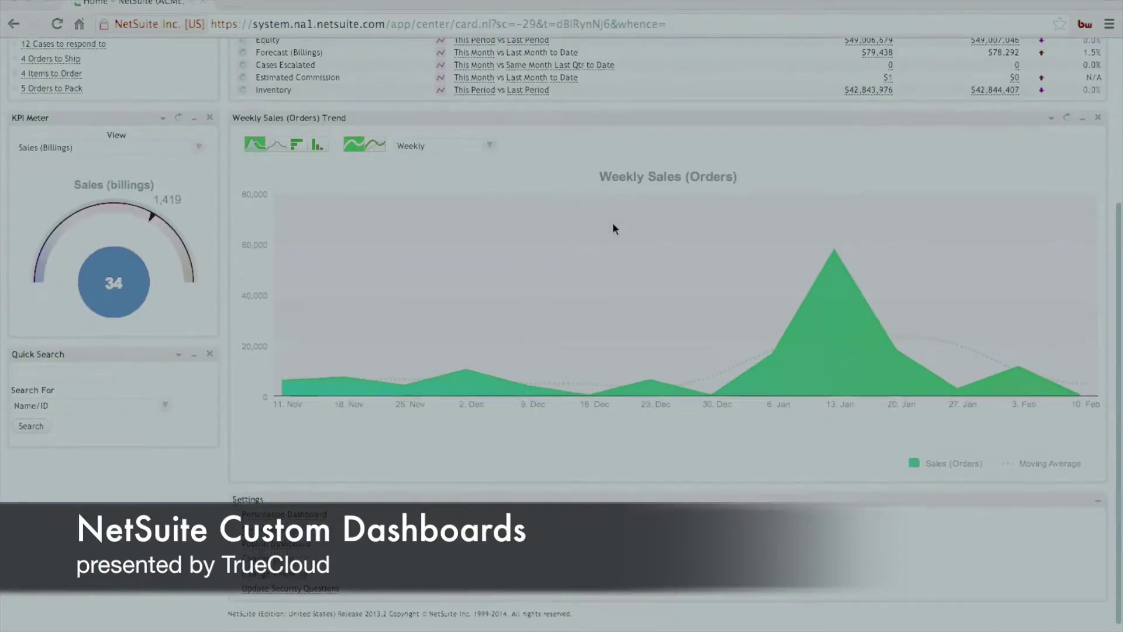
pyautogui.scroll(1, 613, 225)
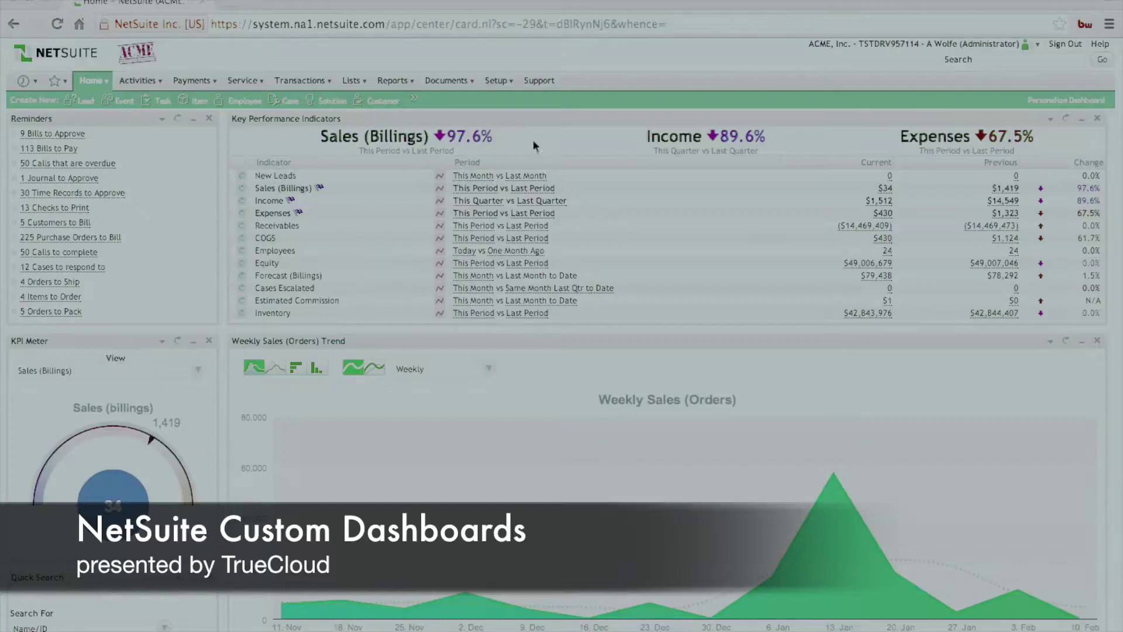
pyautogui.moveTo(503, 86)
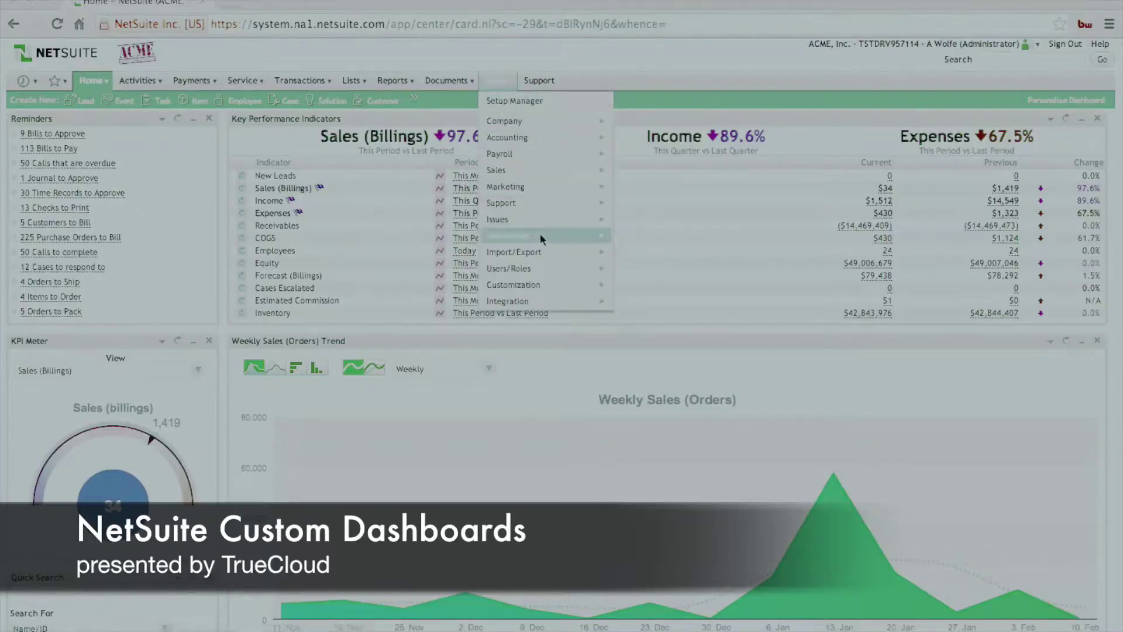
pyautogui.moveTo(545, 285)
pyautogui.moveTo(655, 296)
pyautogui.scroll(-3, 654, 296)
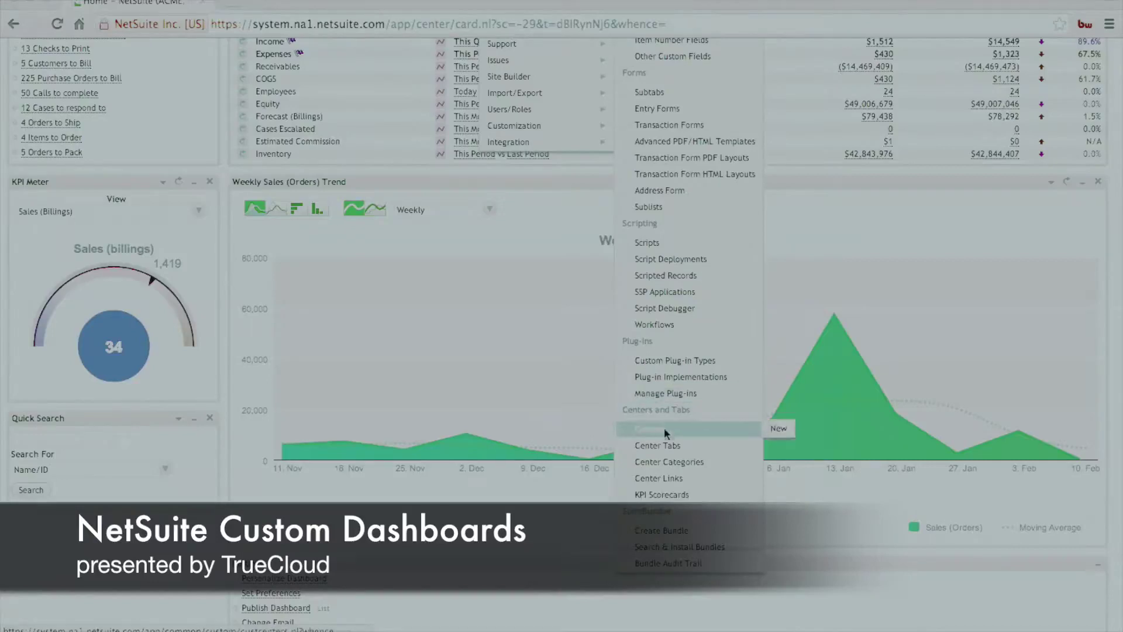
pyautogui.moveTo(660, 444)
pyautogui.click(660, 445)
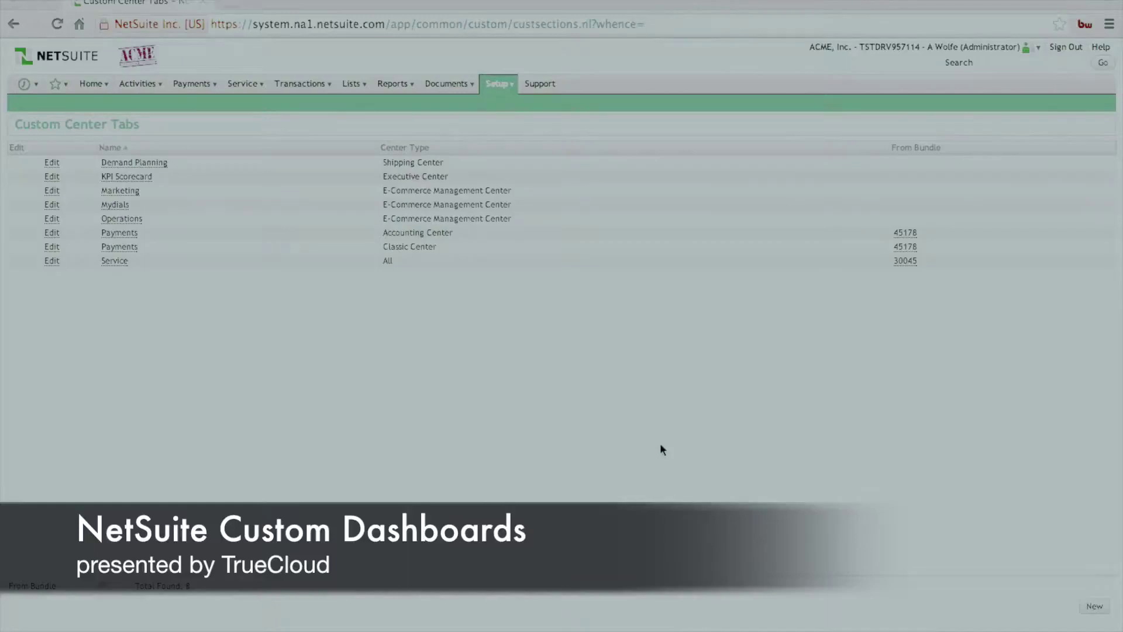
# Step: Create a new center tab named 'Customer Service' assigned to the Classic Center
pyautogui.click(1095, 609)
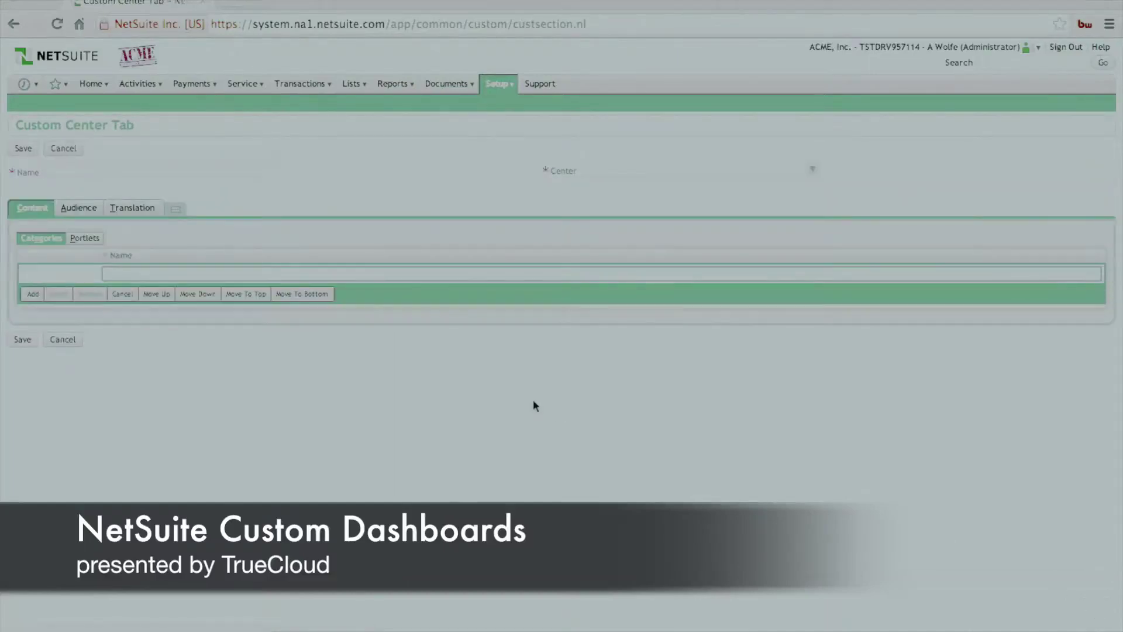
pyautogui.write('Customer Service')
pyautogui.click(654, 176)
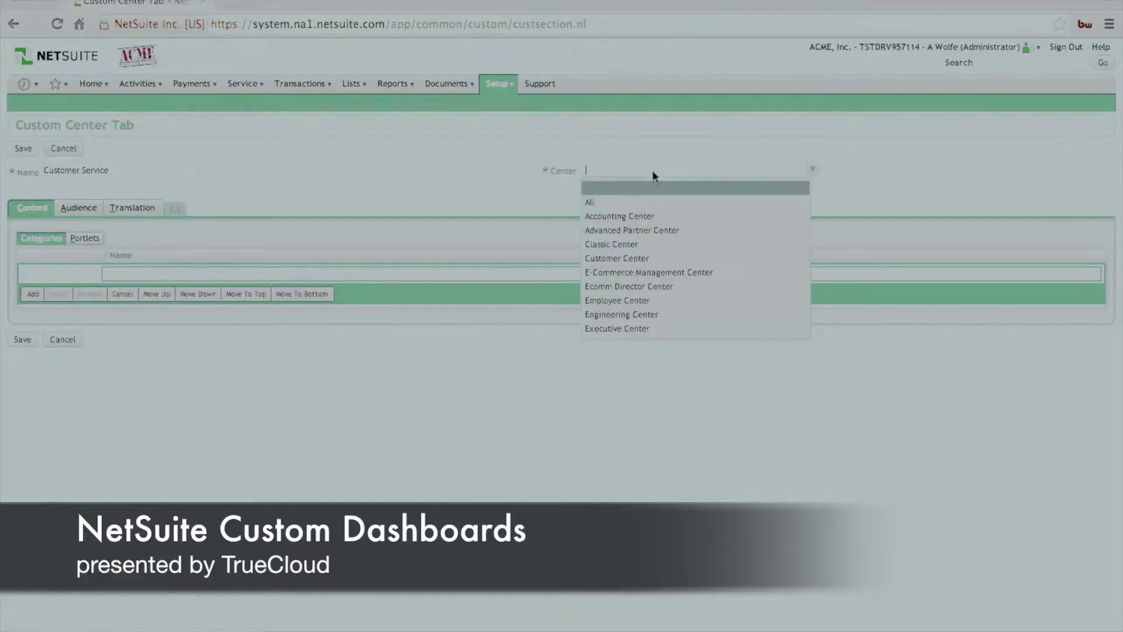
pyautogui.click(614, 247)
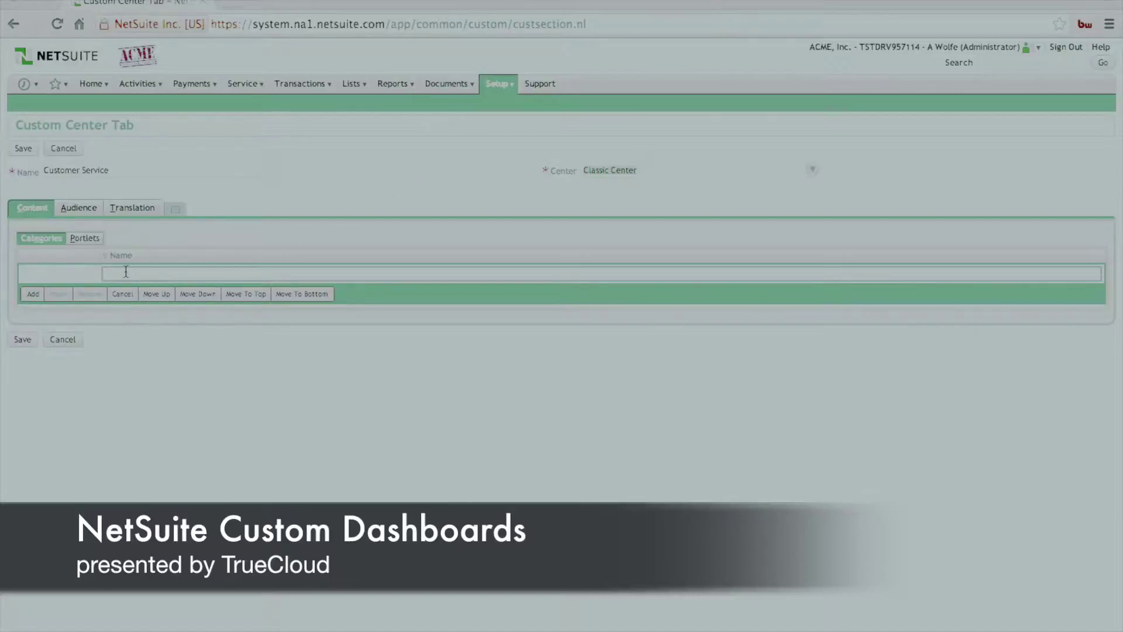
# Step: Add a Key Performance Indicators row on the tab's Portlets subtab
pyautogui.click(85, 239)
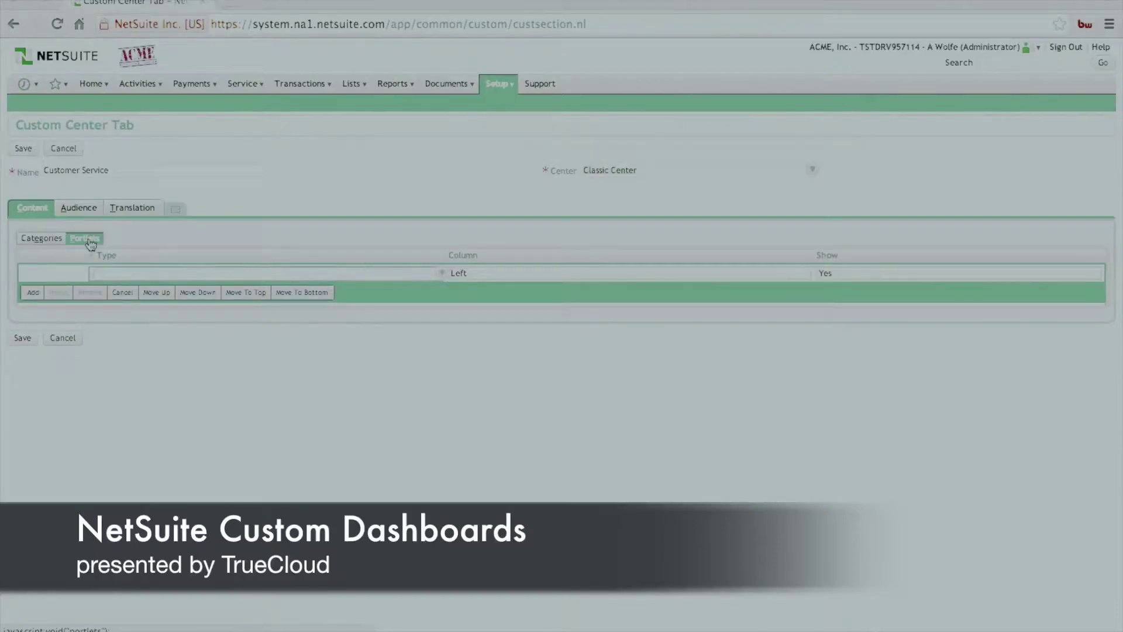
pyautogui.click(414, 276)
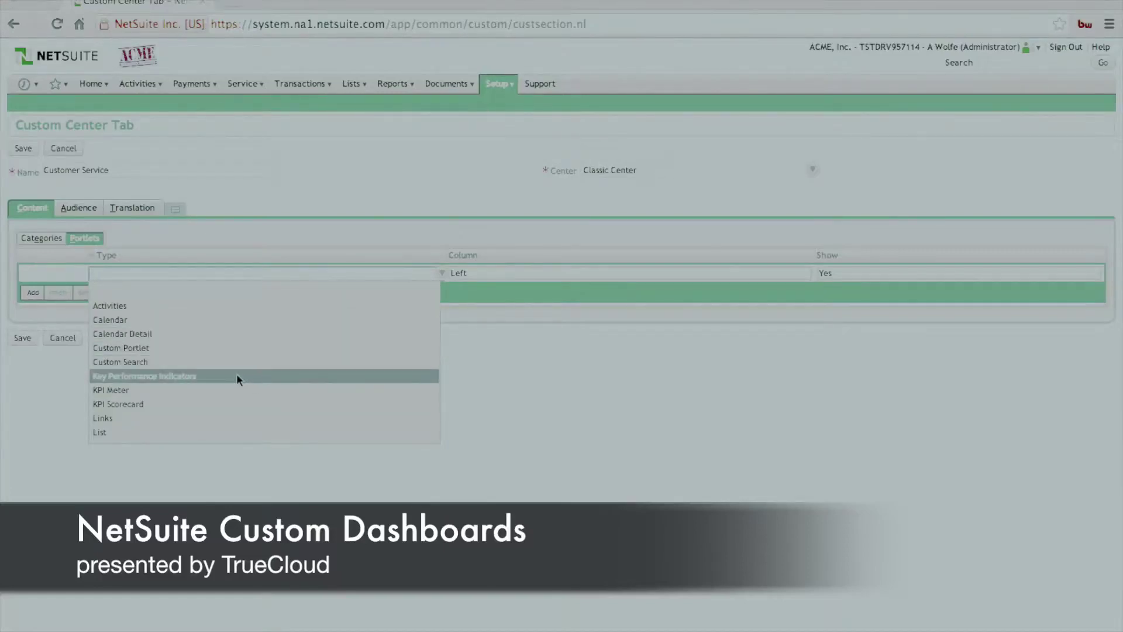
pyautogui.click(192, 378)
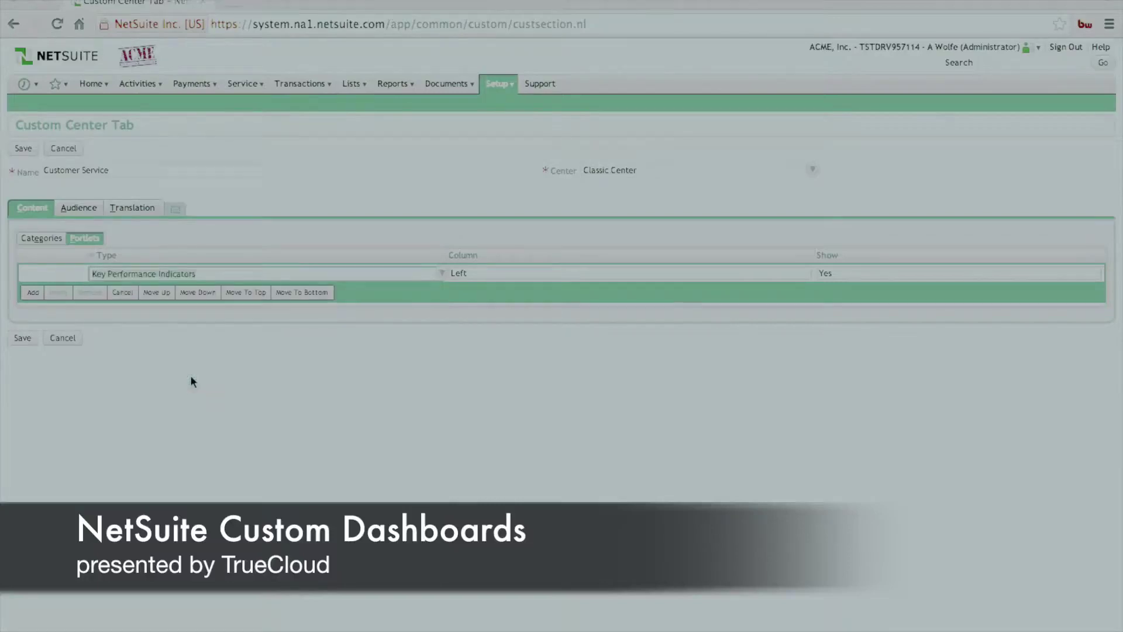
pyautogui.click(28, 293)
# Step: Add three Custom Search portlet rows below the KPI row
pyautogui.click(136, 288)
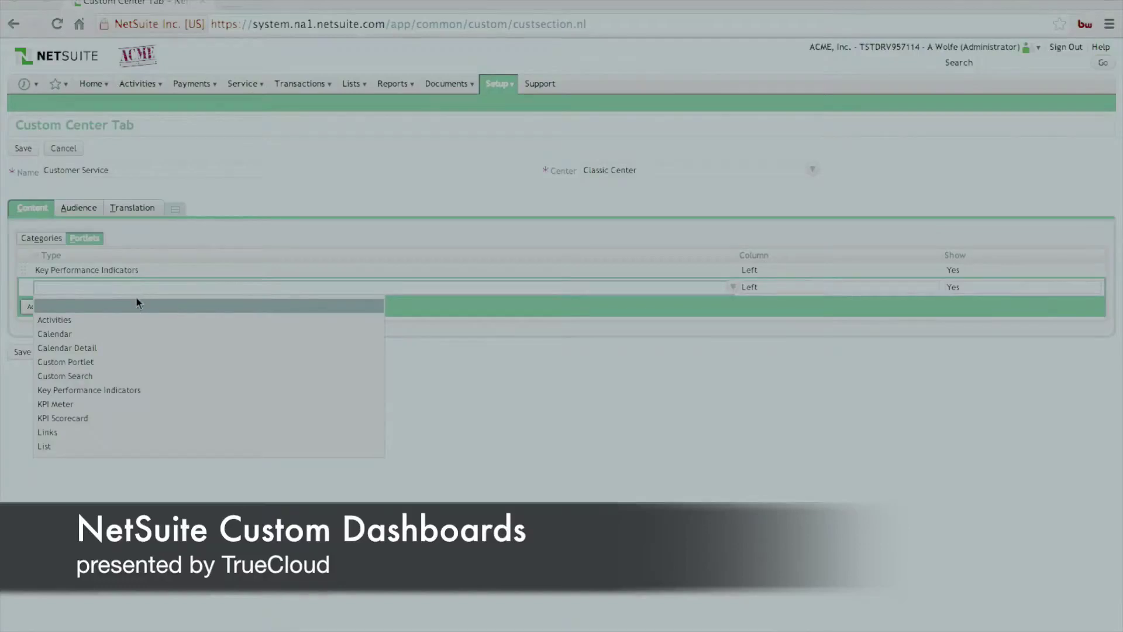
pyautogui.click(117, 377)
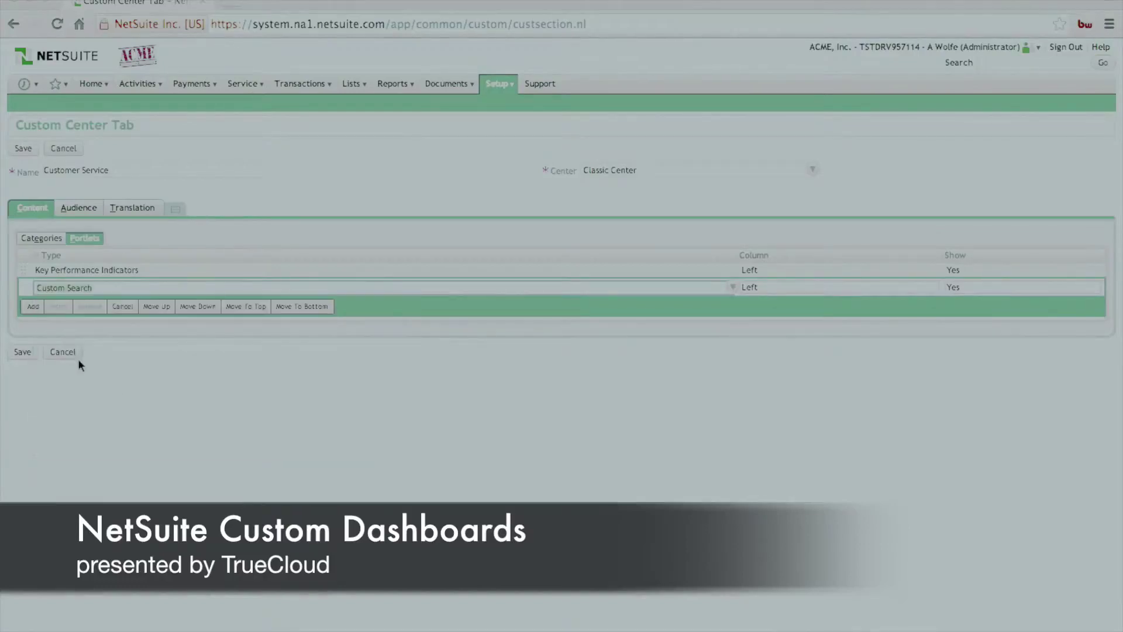
pyautogui.click(33, 307)
pyautogui.click(105, 300)
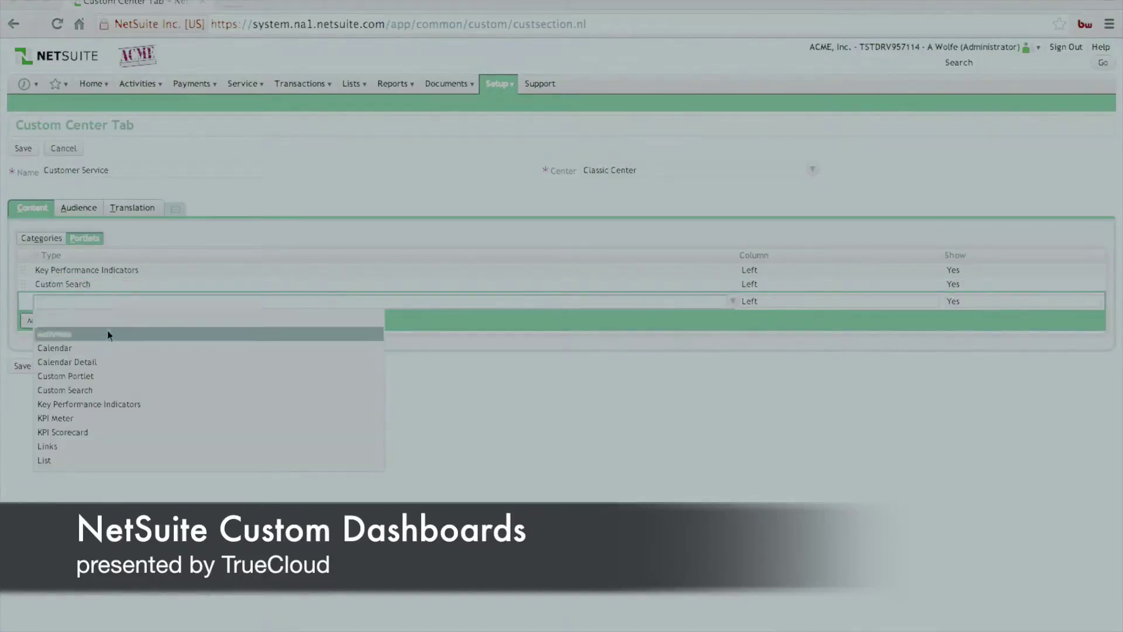
pyautogui.click(94, 388)
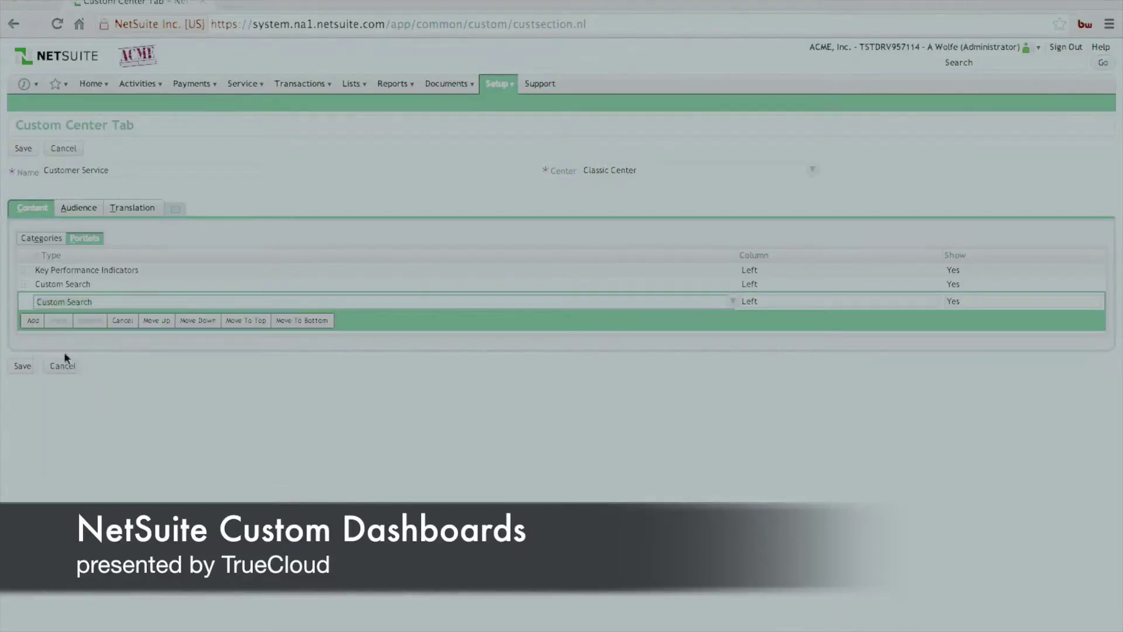
pyautogui.click(33, 321)
pyautogui.click(110, 315)
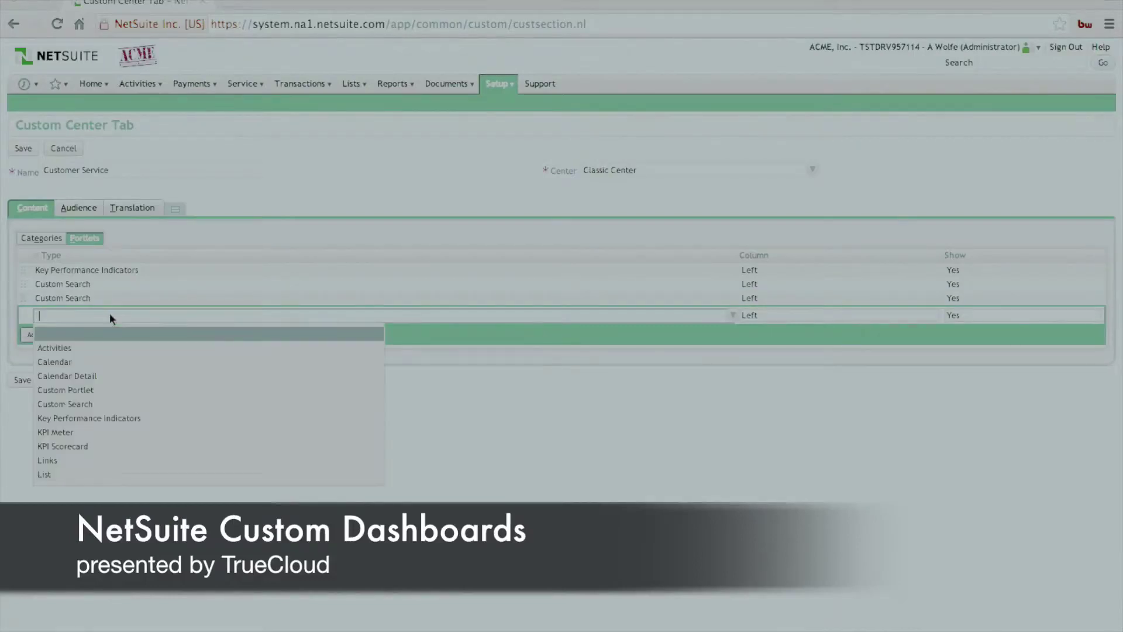
pyautogui.click(92, 404)
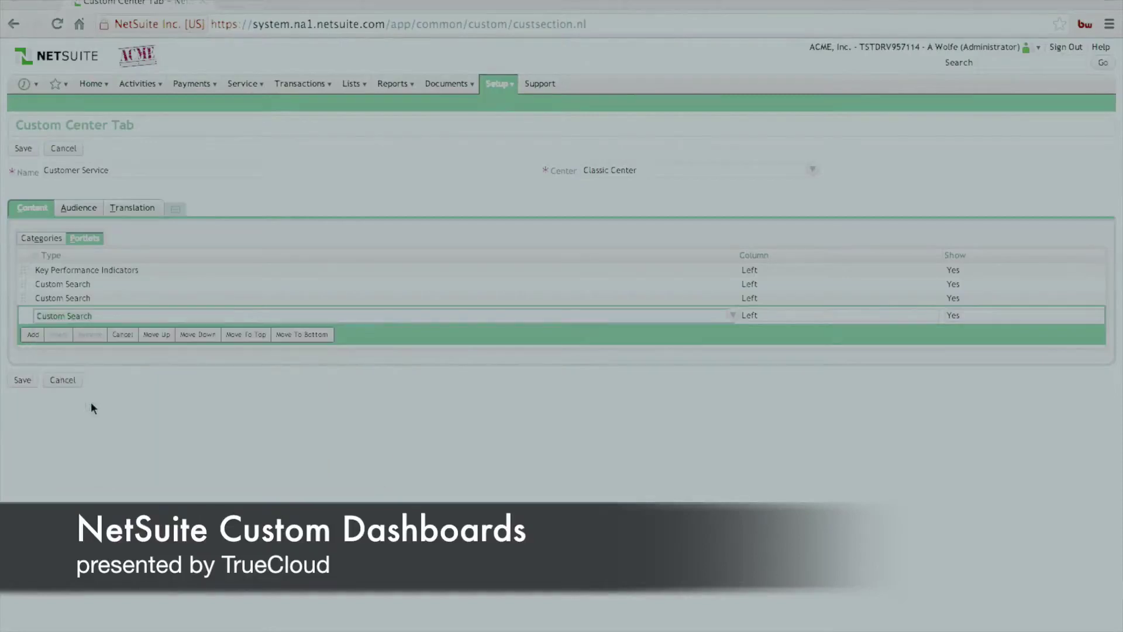
pyautogui.click(32, 334)
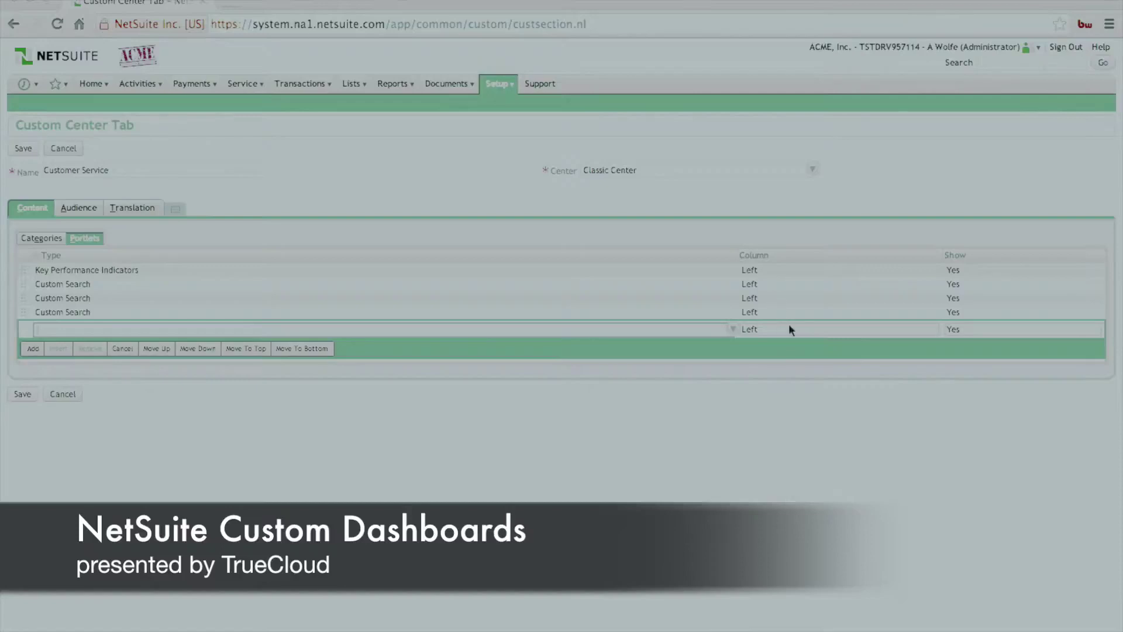
# Step: Turn off the Show setting on the three Custom Search portlet rows
pyautogui.click(953, 273)
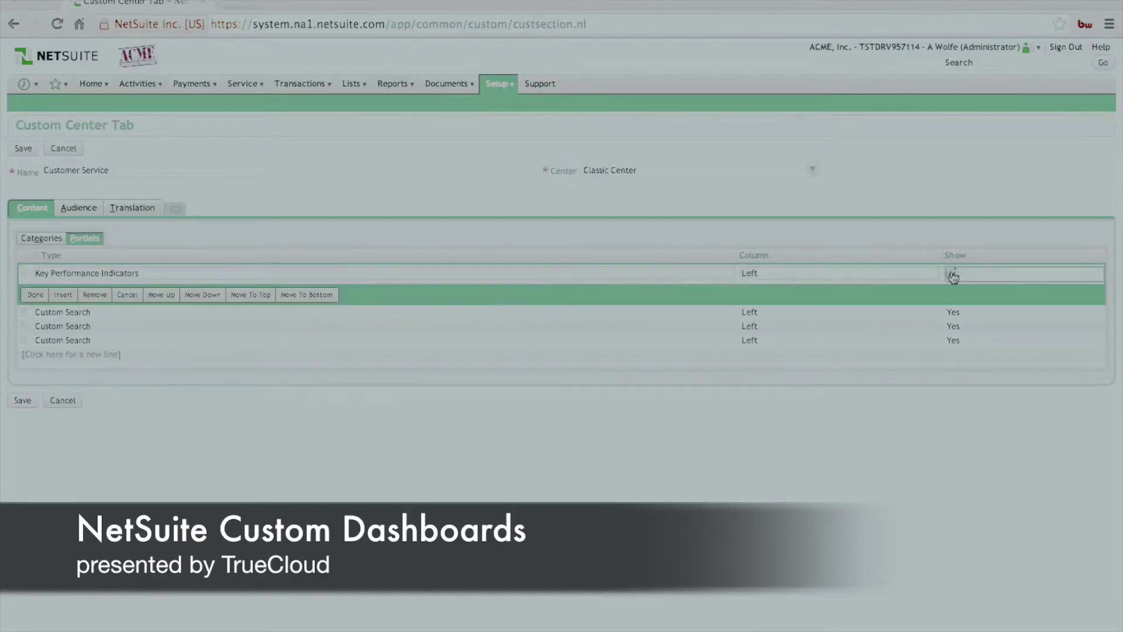
pyautogui.click(956, 316)
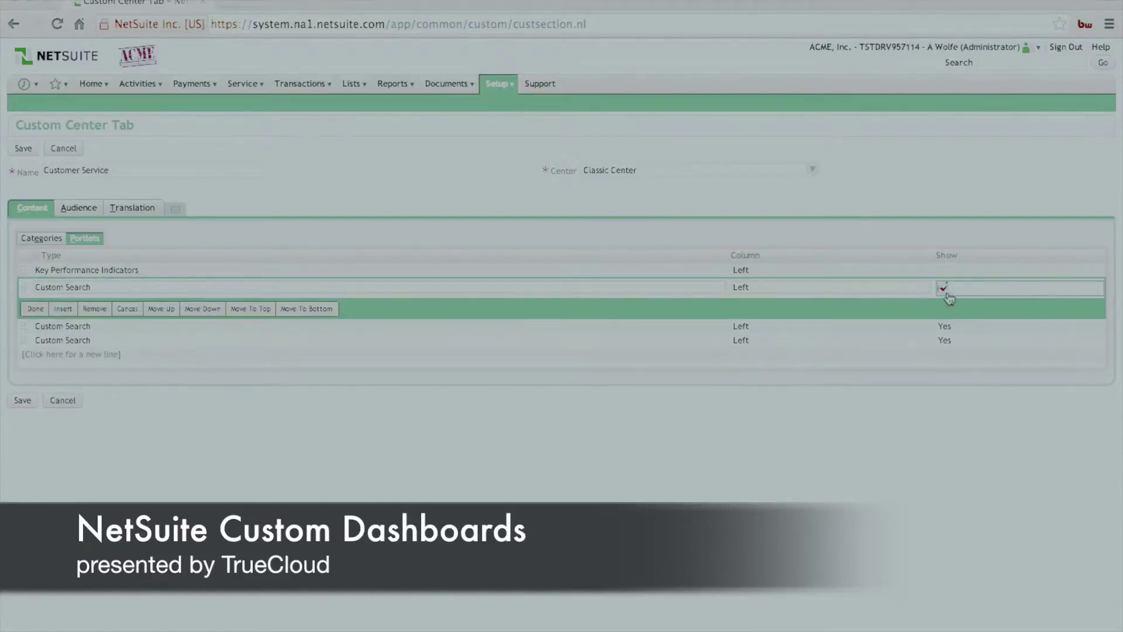
pyautogui.click(944, 288)
pyautogui.click(943, 326)
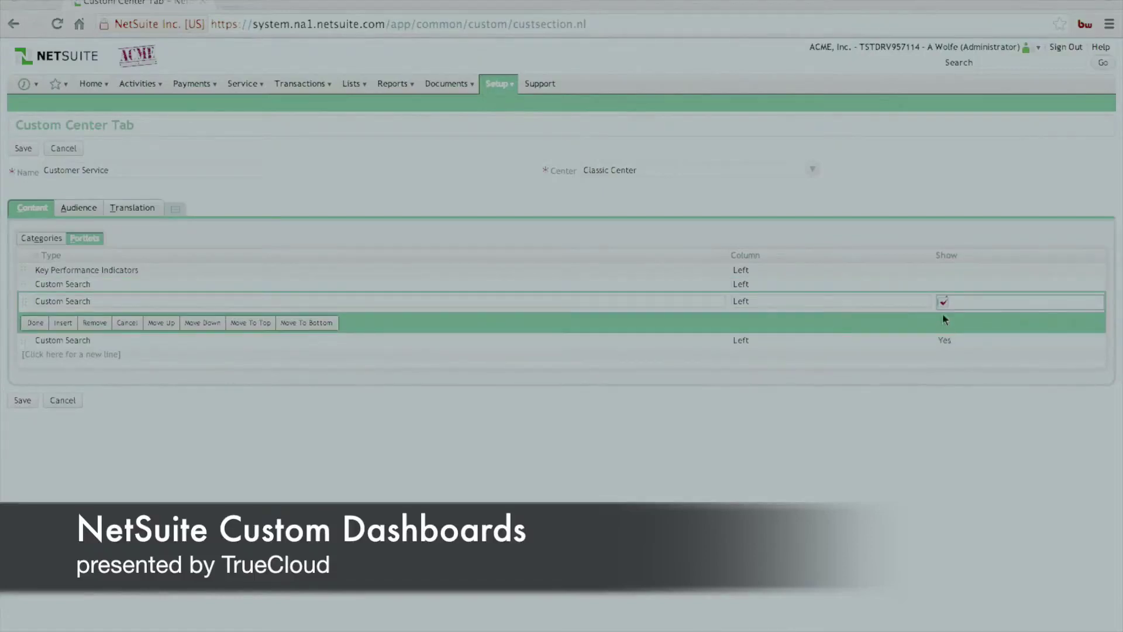
pyautogui.click(943, 303)
pyautogui.click(944, 340)
pyautogui.click(944, 318)
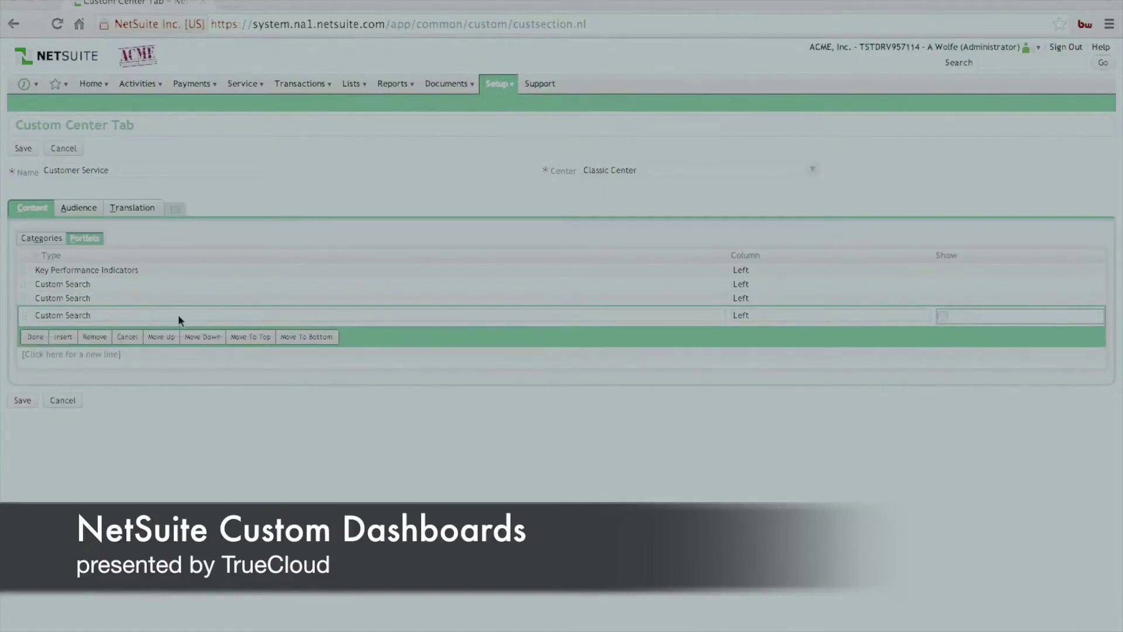
pyautogui.click(36, 336)
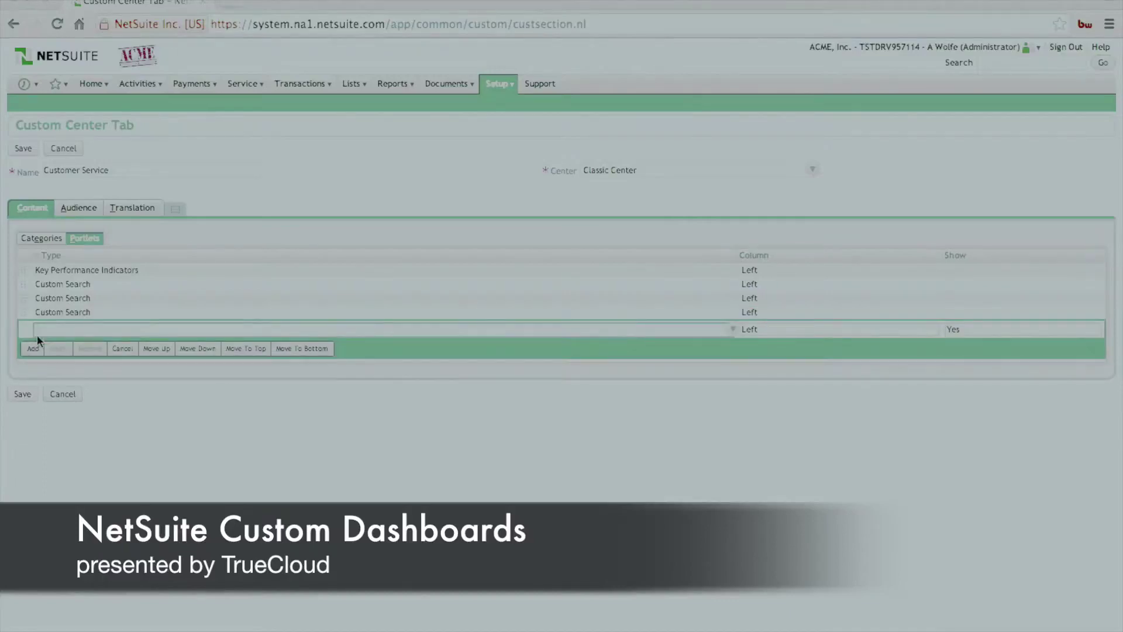
pyautogui.click(79, 212)
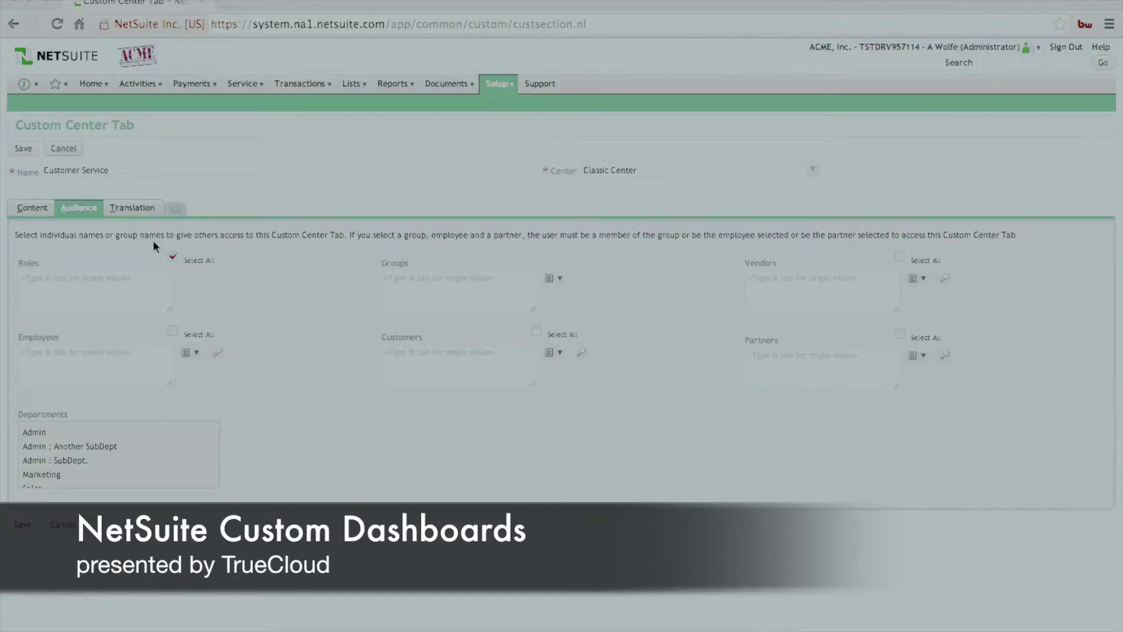
# Step: Save the Customer Service center tab
pyautogui.click(25, 525)
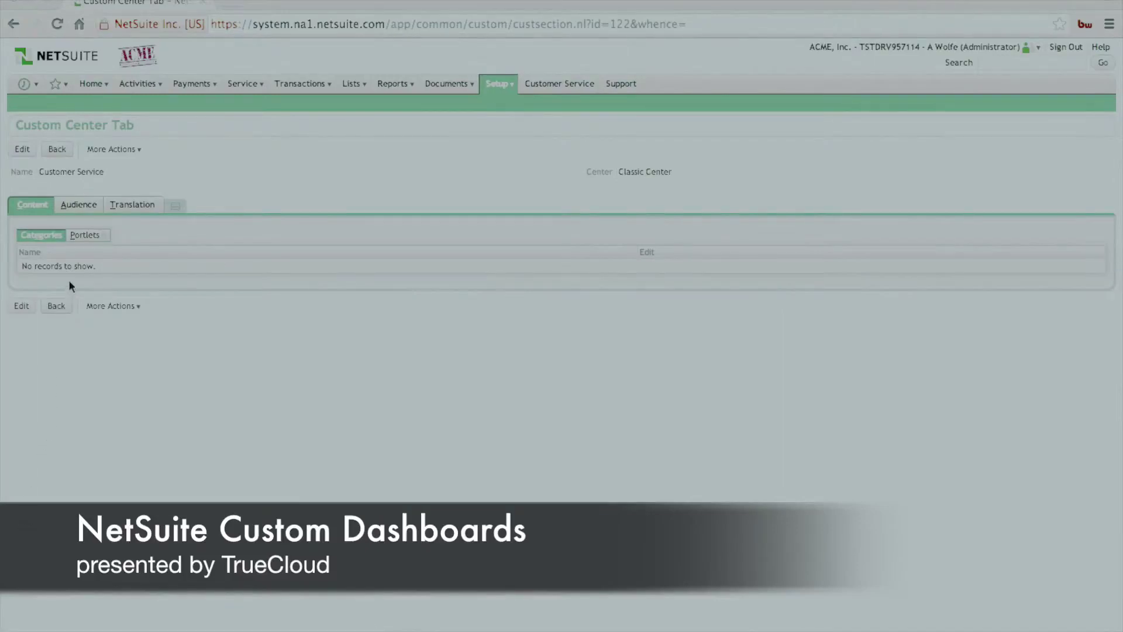
# Step: Go to Home, then open the Customer Service tab's empty dashboard
pyautogui.click(92, 88)
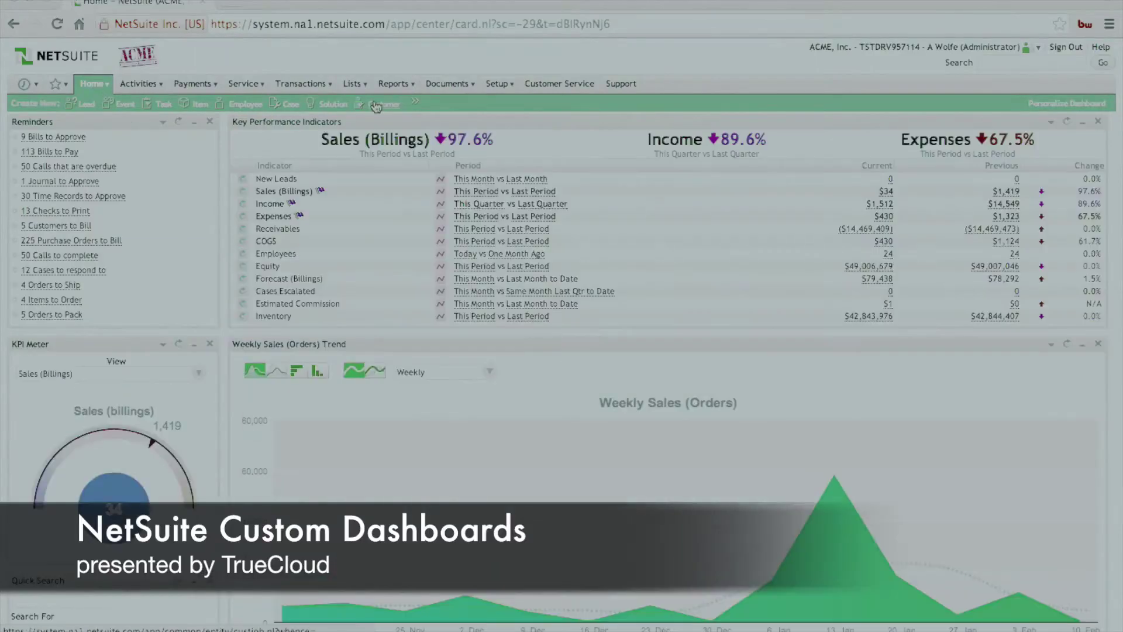
pyautogui.click(564, 91)
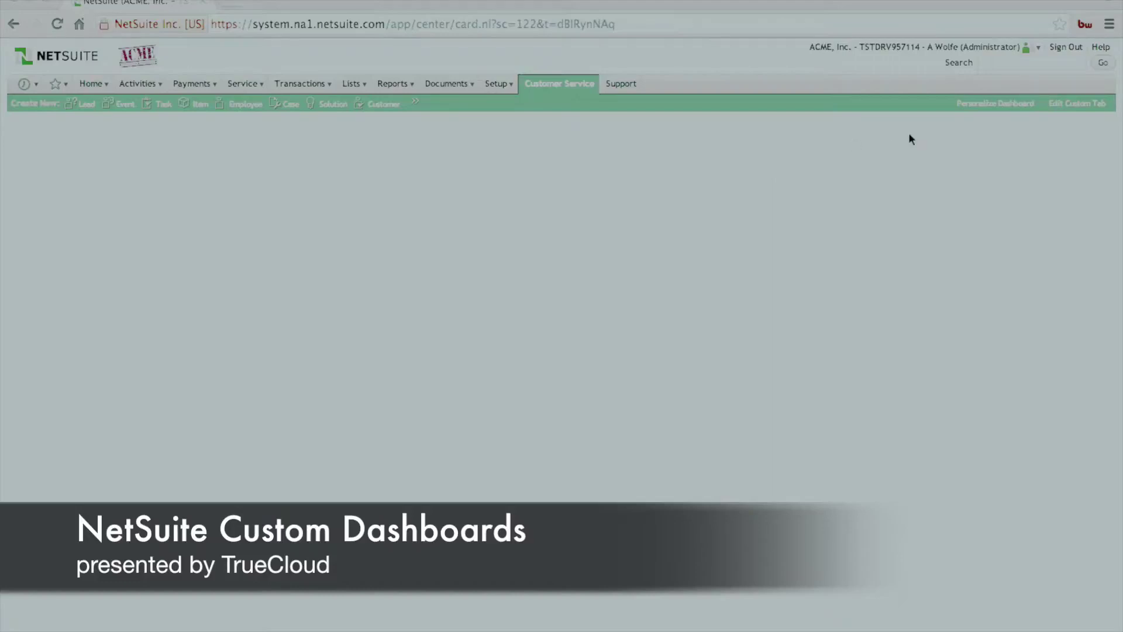
# Step: Drag the Key Performance Indicators portlet and three Custom Search portlets onto the dashboard
pyautogui.click(978, 106)
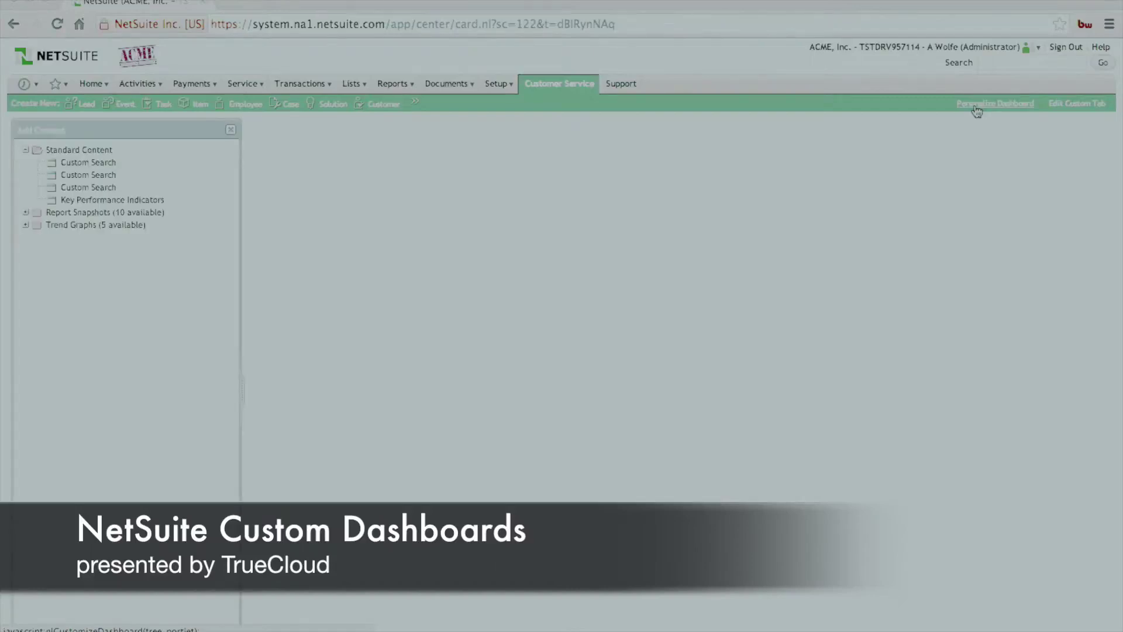
pyautogui.moveTo(120, 203)
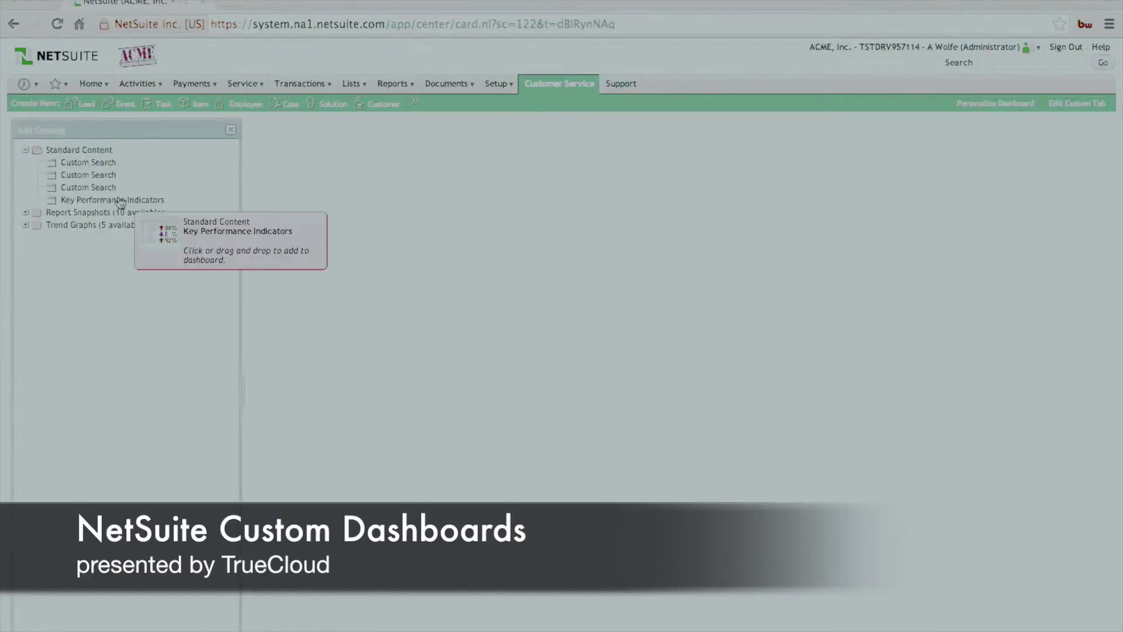
pyautogui.moveTo(120, 202); pyautogui.dragTo(364, 188)
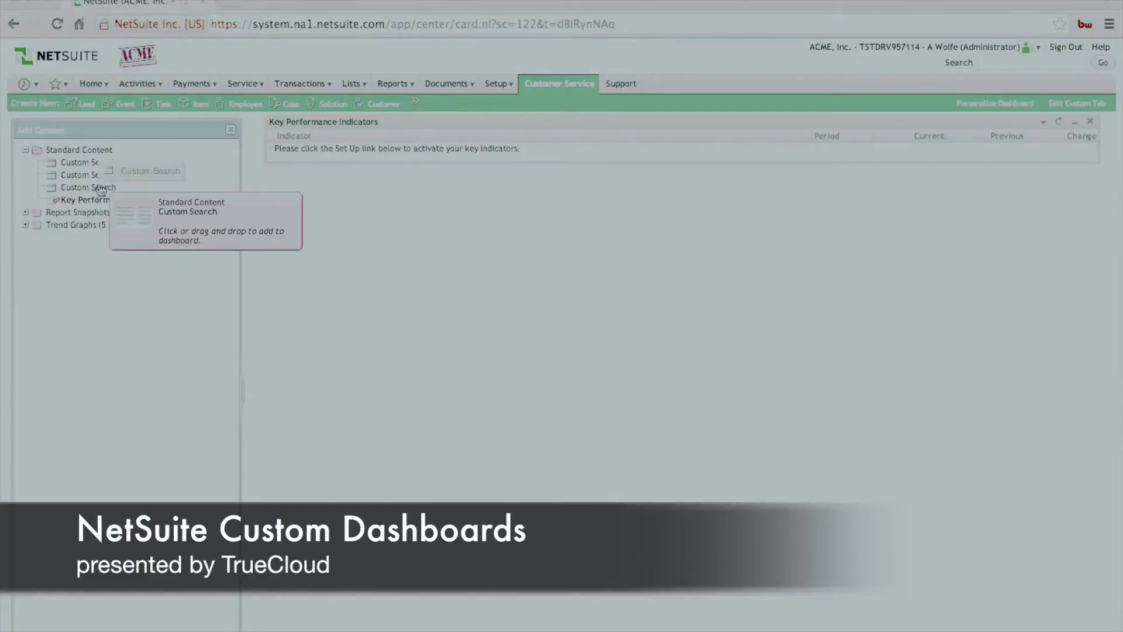
pyautogui.moveTo(113, 186); pyautogui.dragTo(316, 204)
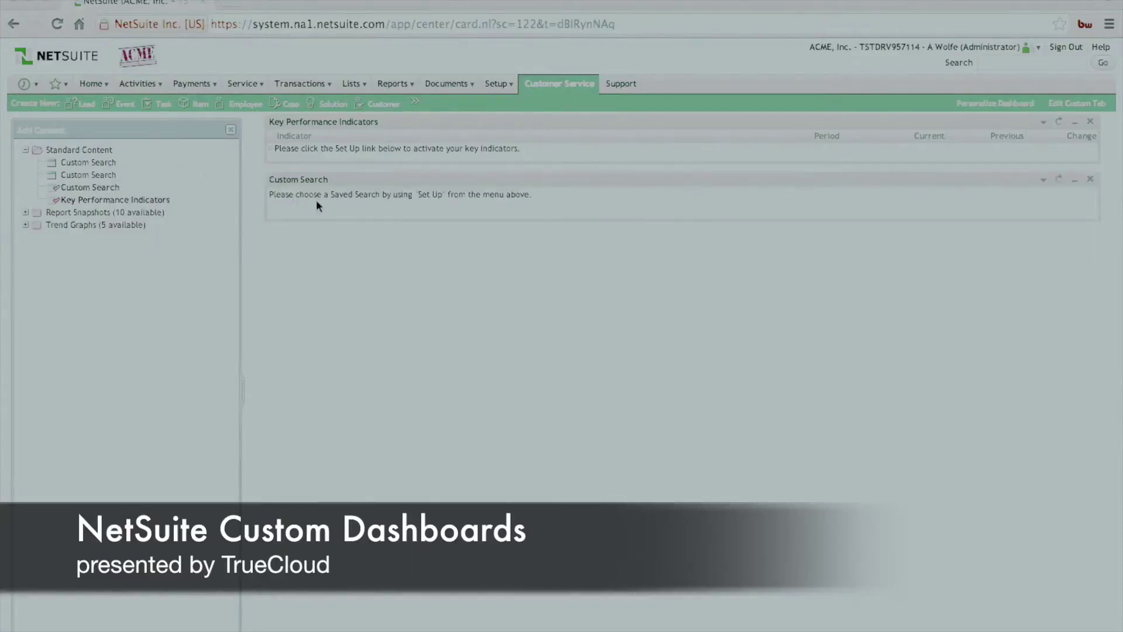
pyautogui.moveTo(87, 175); pyautogui.dragTo(342, 283)
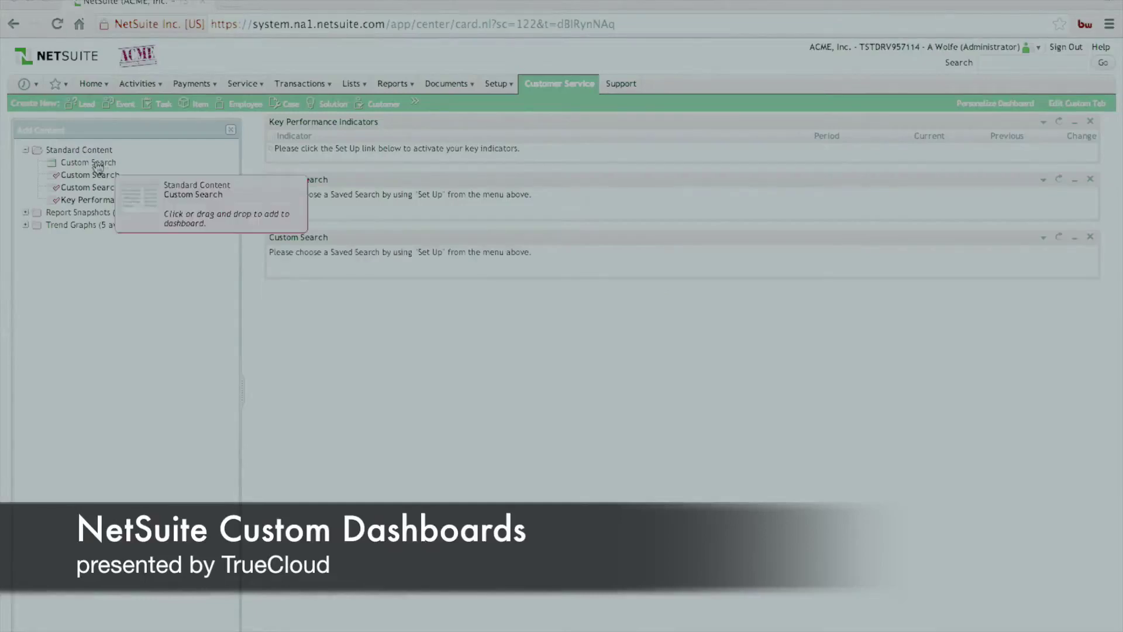
pyautogui.moveTo(89, 162); pyautogui.dragTo(384, 368)
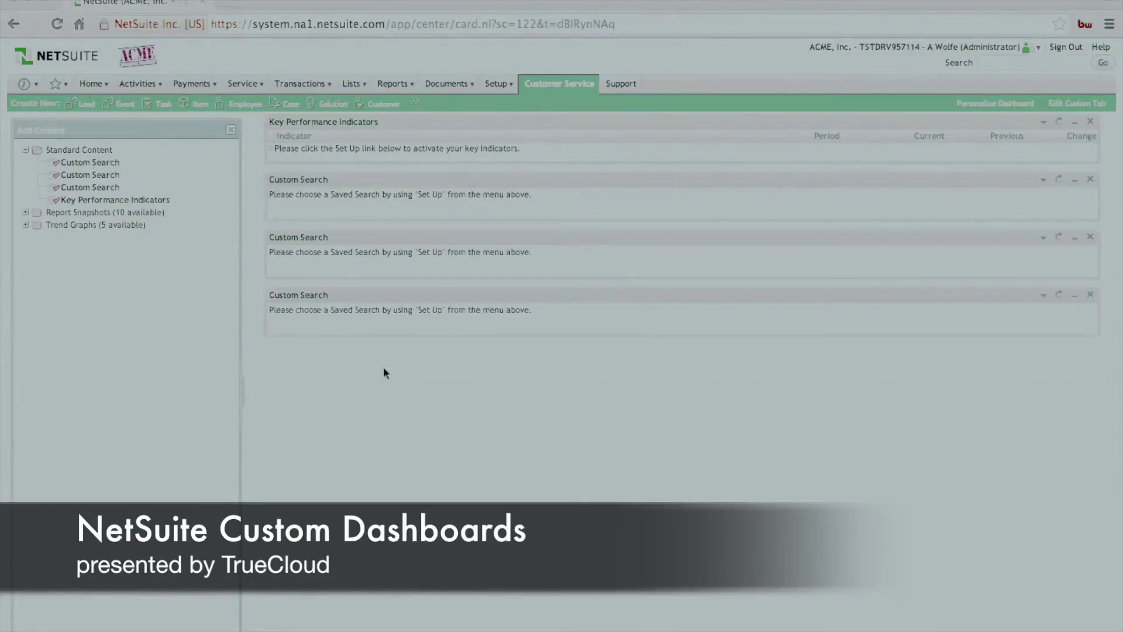
# Step: Add the New Cases trend graph and close the Add Content panel
pyautogui.click(25, 225)
pyautogui.scroll(-4, 97, 371)
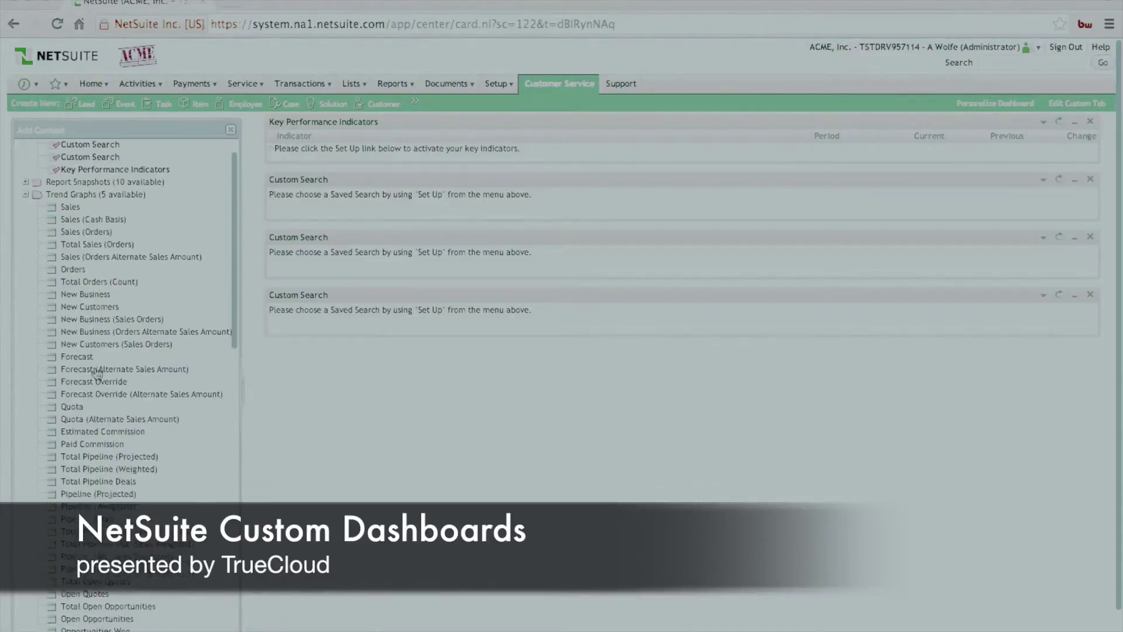
pyautogui.scroll(-6, 97, 374)
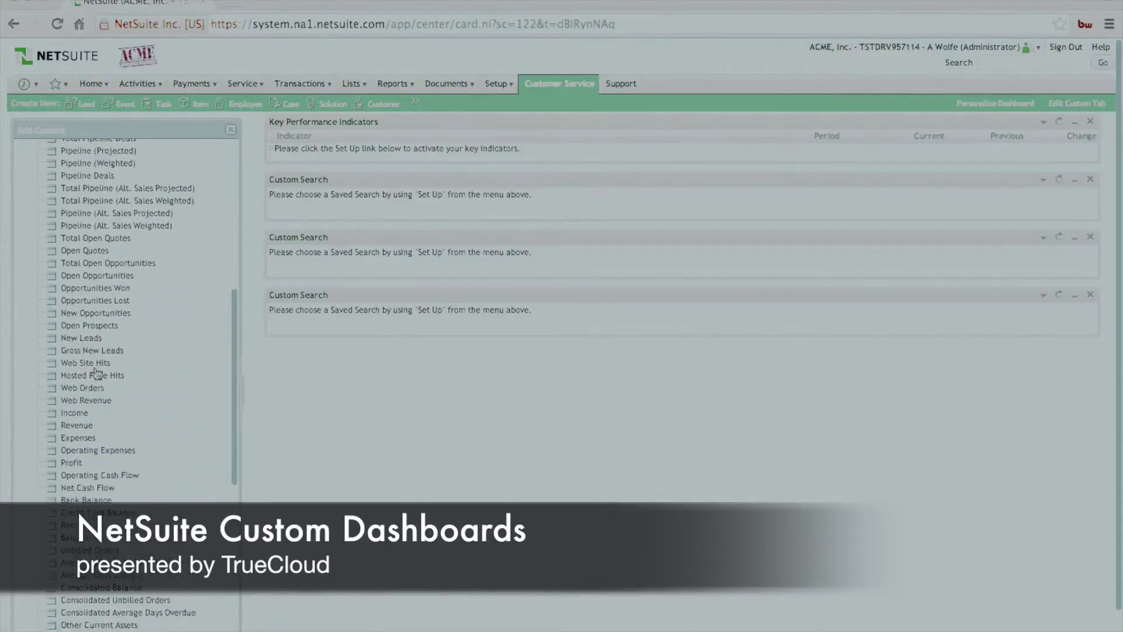
pyautogui.scroll(-5, 96, 374)
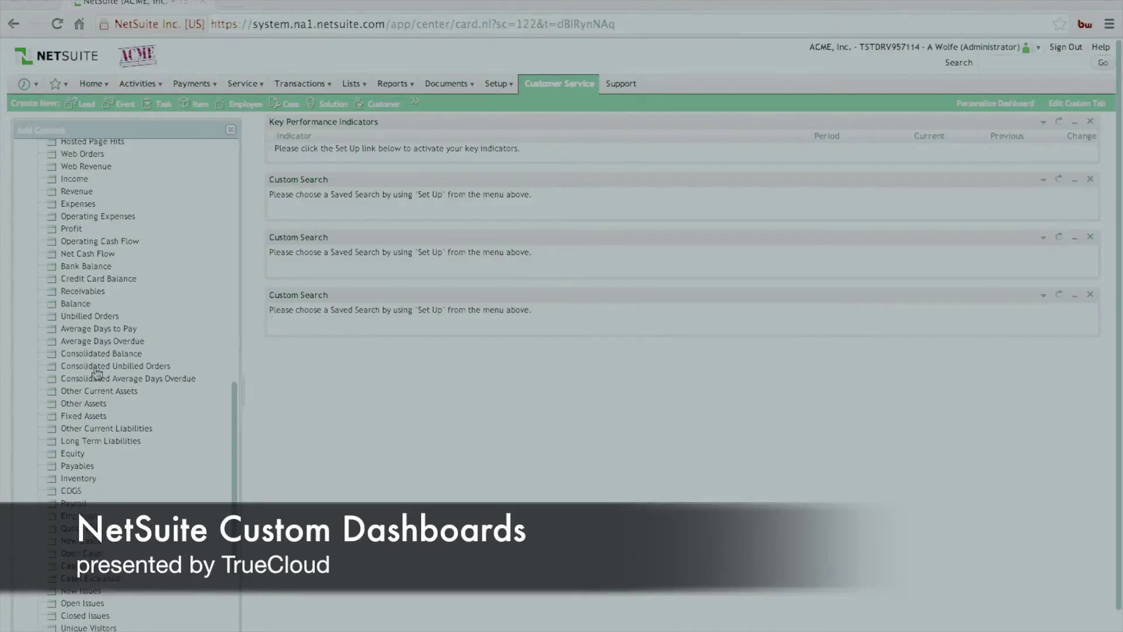
pyautogui.scroll(-1, 93, 369)
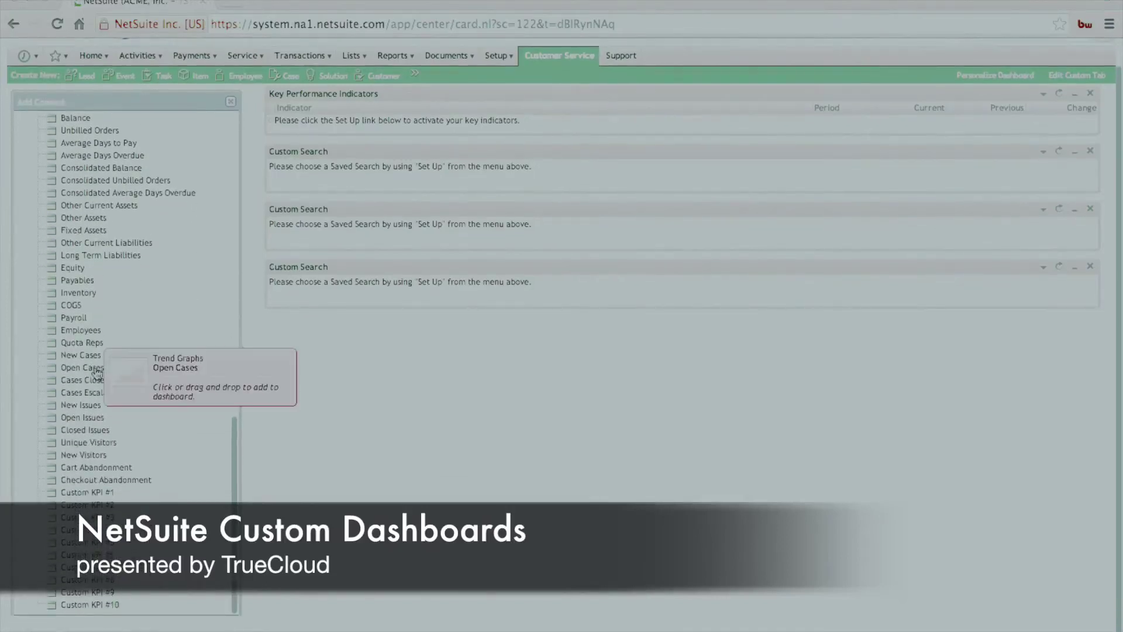
pyautogui.click(79, 355)
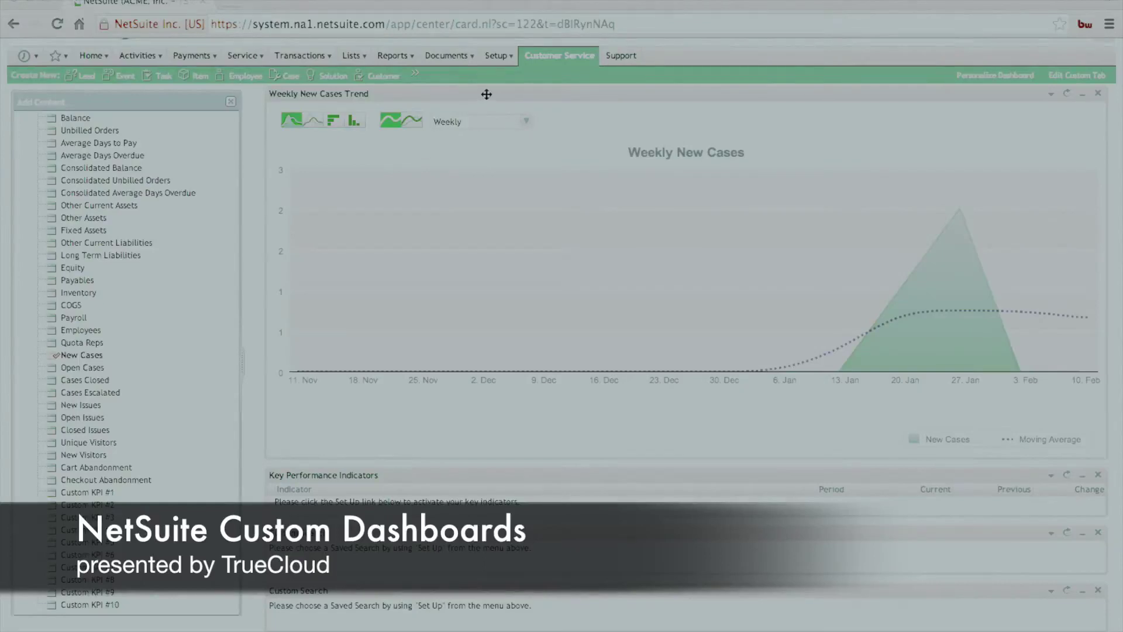
pyautogui.click(230, 101)
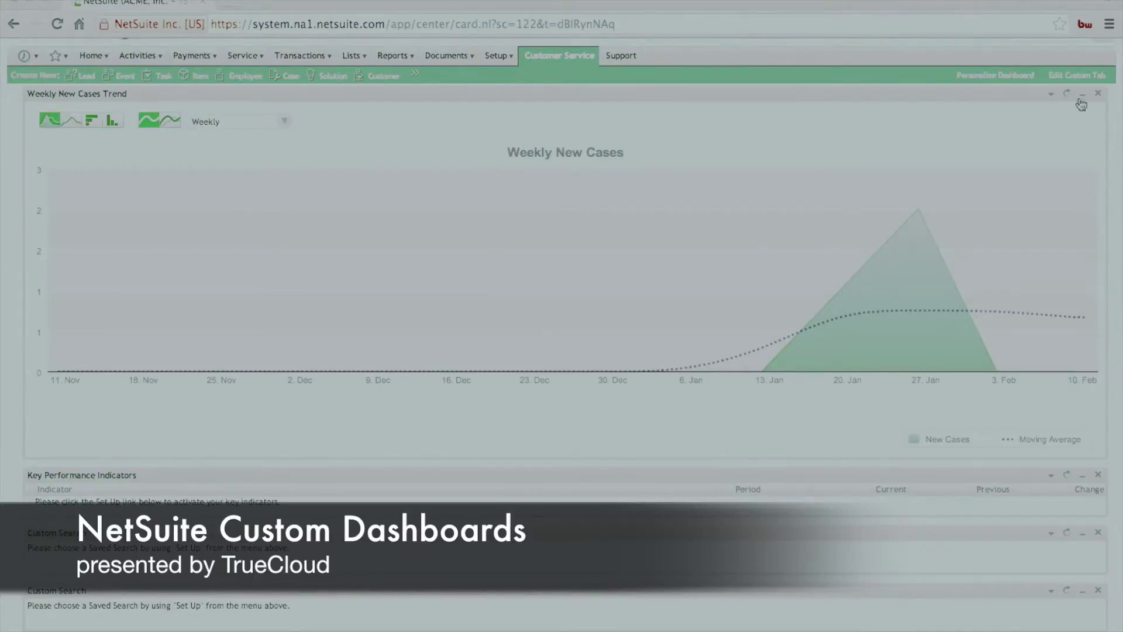
pyautogui.click(1099, 96)
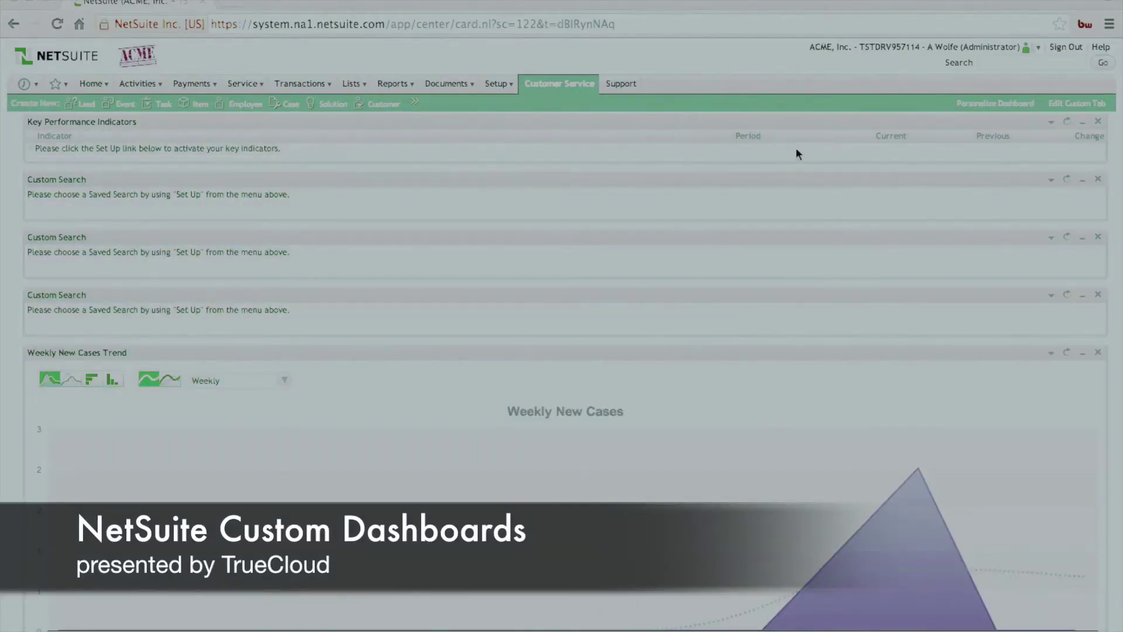
# Step: In the KPI portlet setup, add the standard KPIs Cases Closed and New Cases
pyautogui.click(1051, 121)
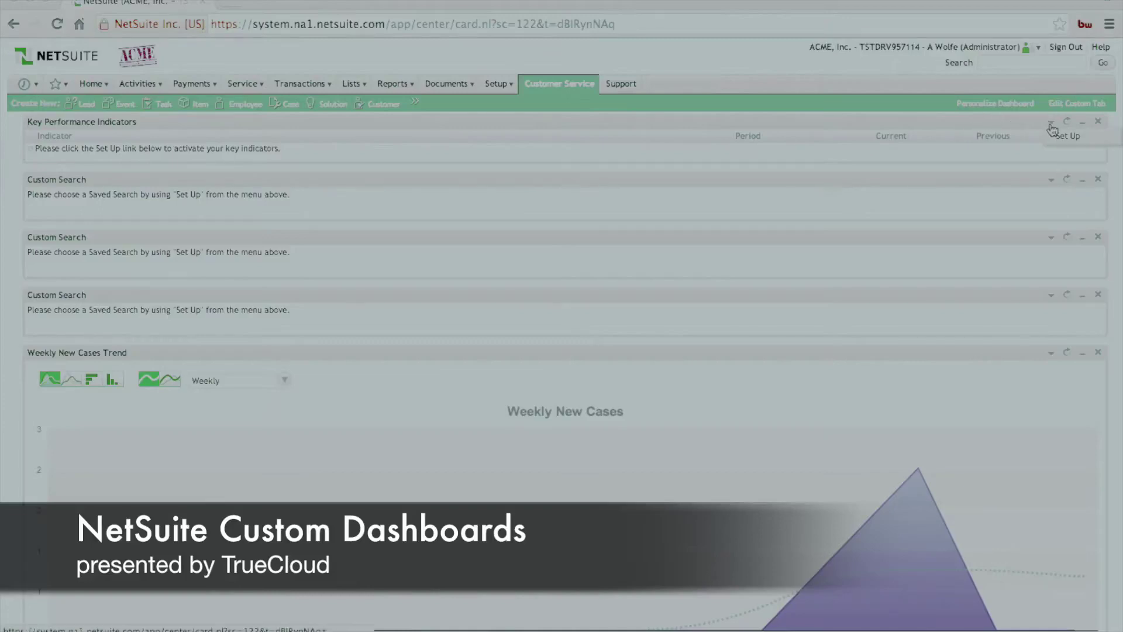
pyautogui.click(1053, 137)
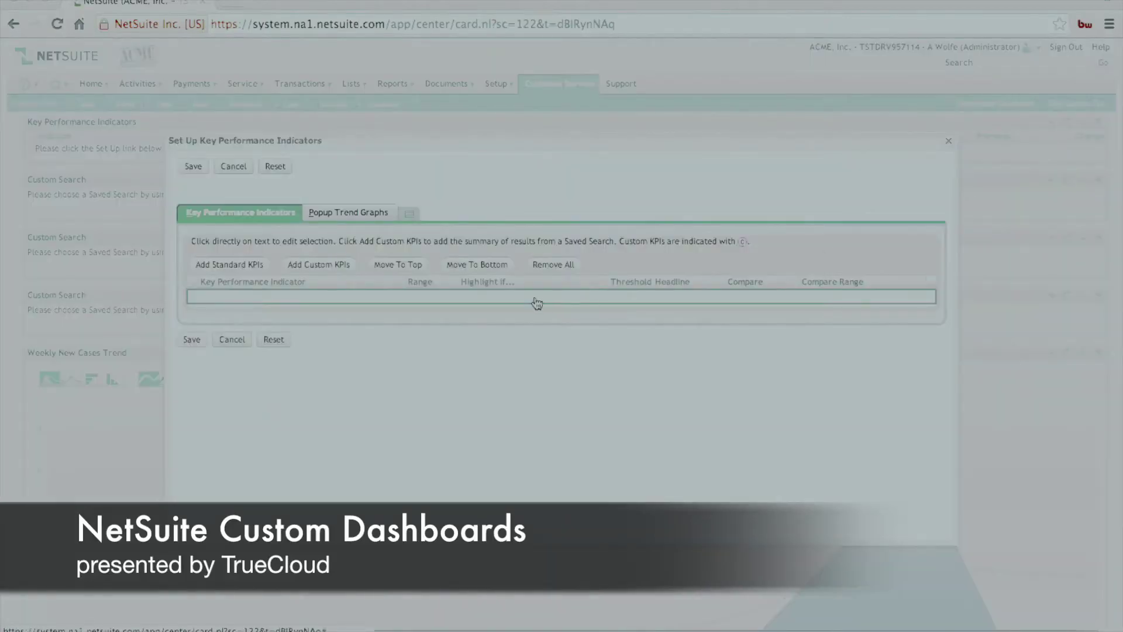
pyautogui.click(248, 269)
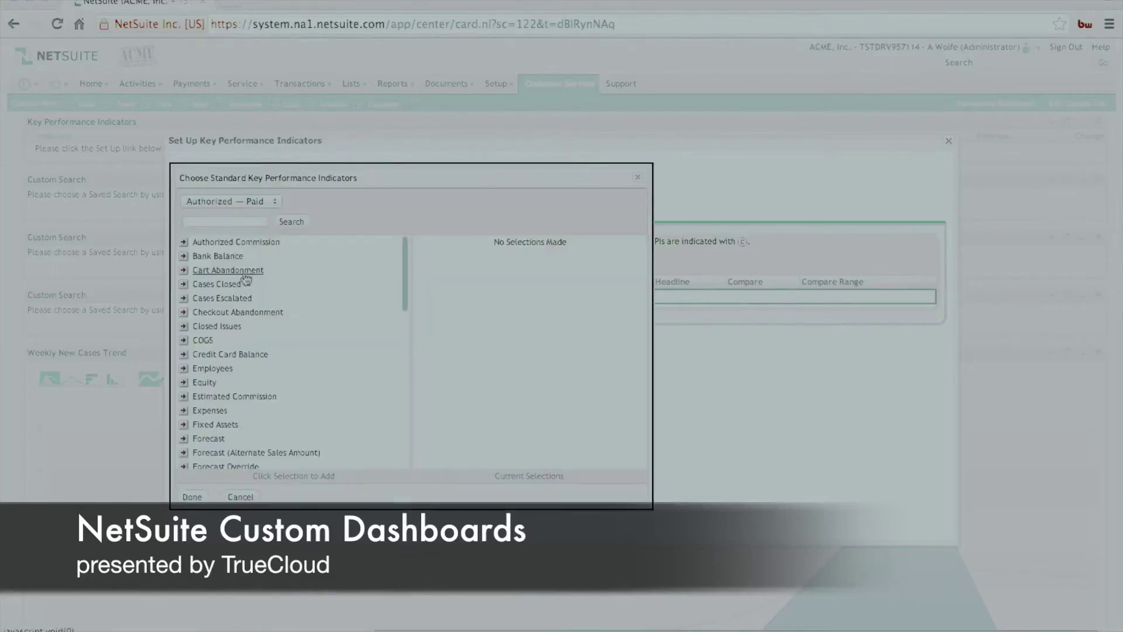
pyautogui.click(216, 285)
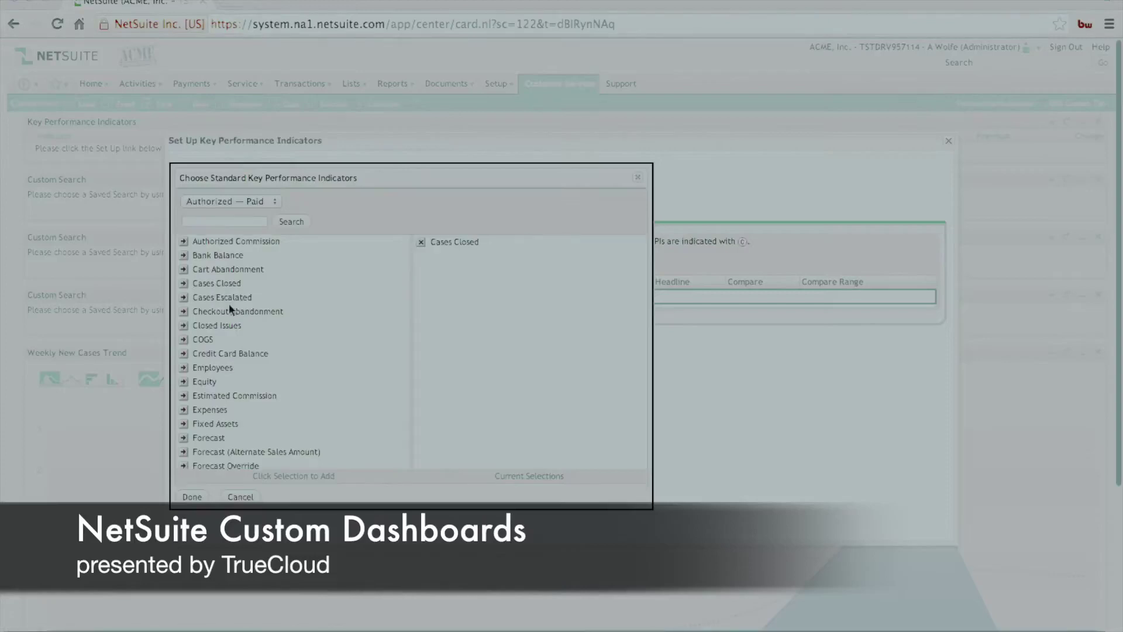
pyautogui.scroll(-3, 229, 306)
pyautogui.scroll(-3, 229, 307)
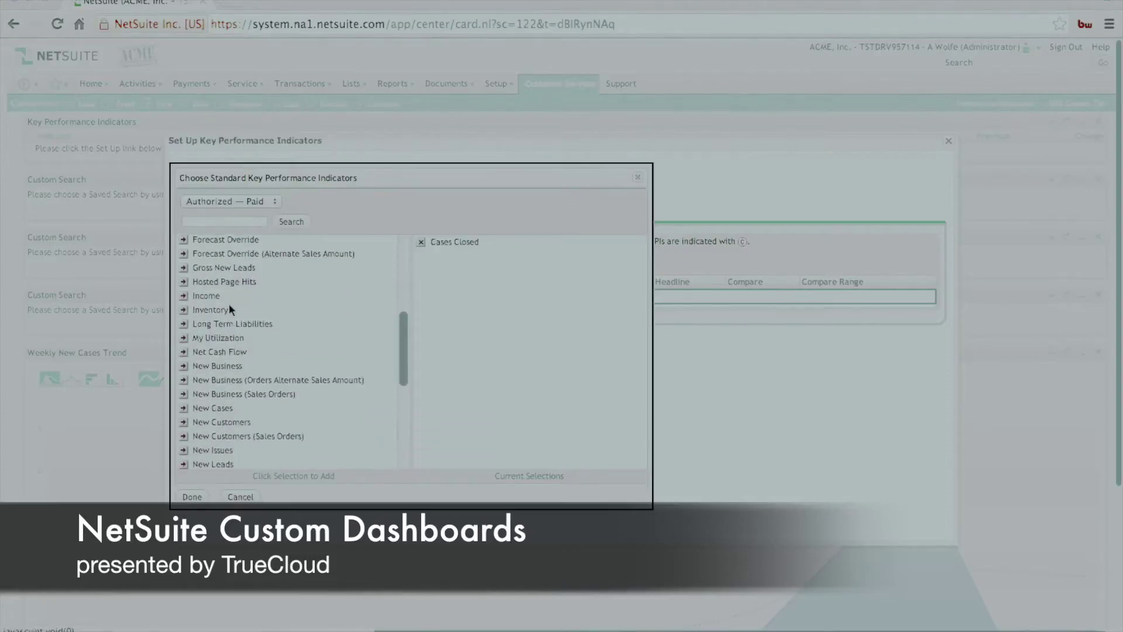
pyautogui.scroll(2, 230, 307)
pyautogui.scroll(-3, 230, 307)
pyautogui.rightClick(229, 303)
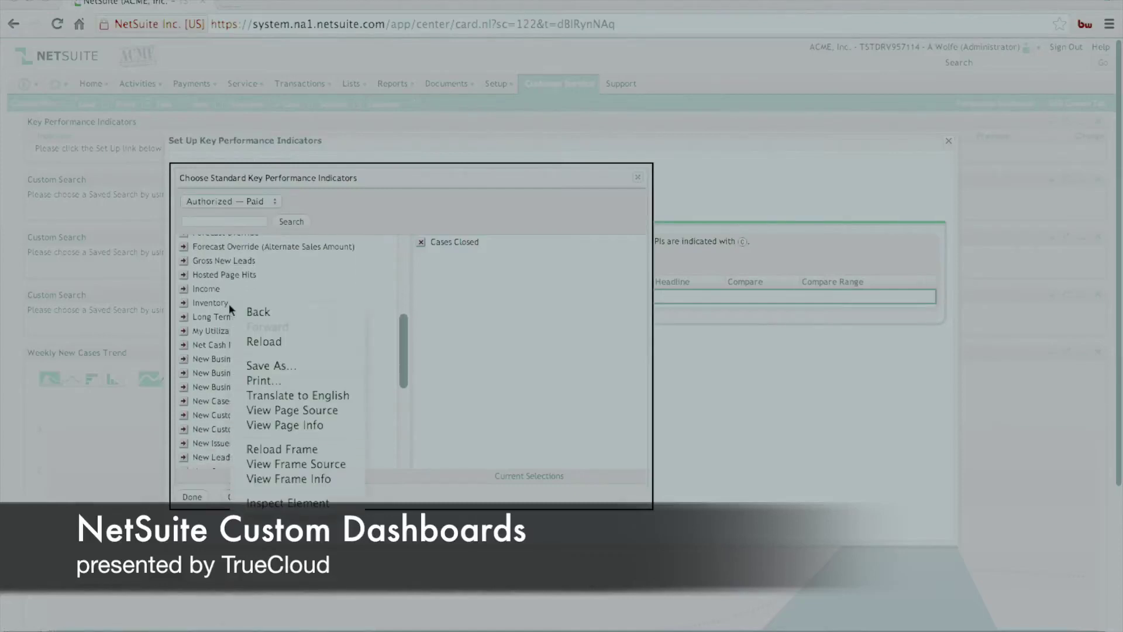
pyautogui.click(285, 269)
pyautogui.click(221, 401)
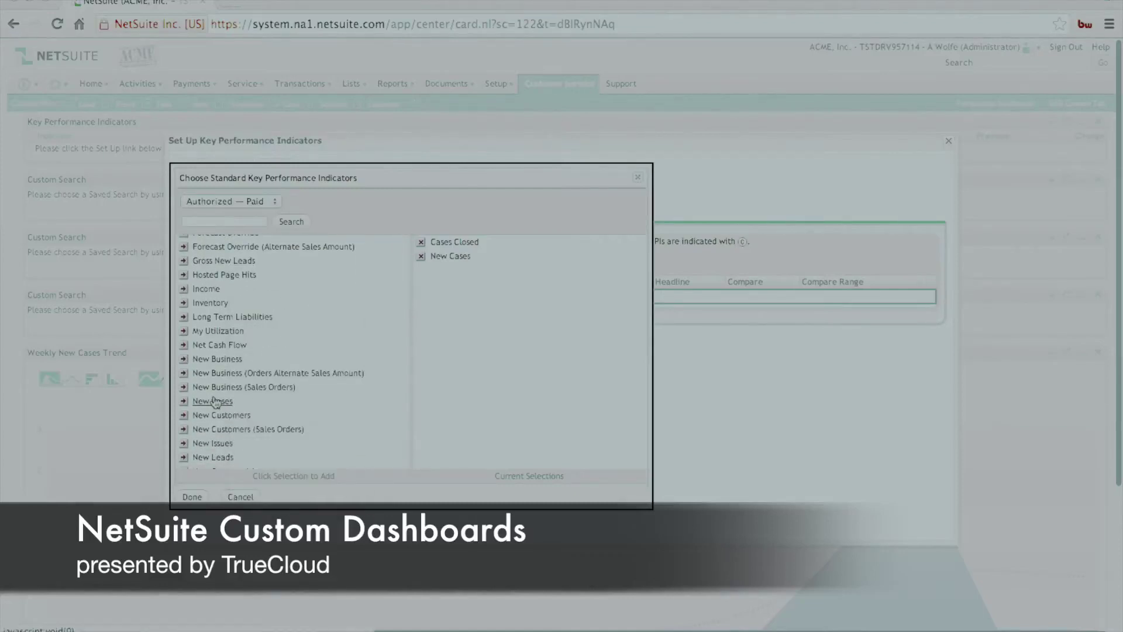
pyautogui.click(193, 499)
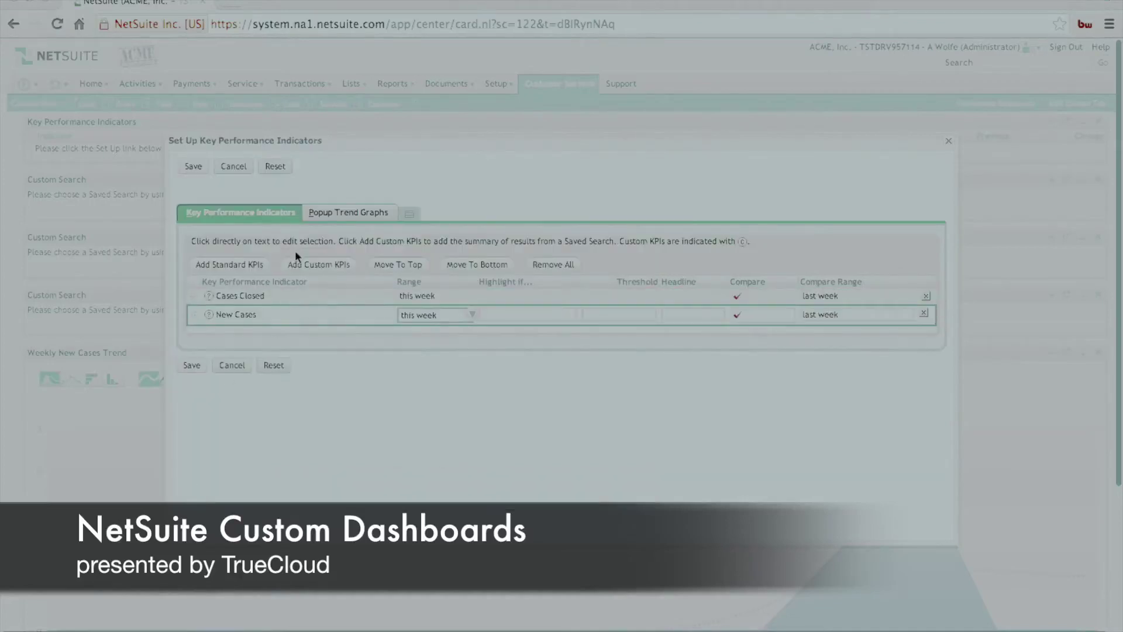
# Step: Add custom KPIs CustSvc - Cases Escalated, Cases in Progress and Cases Unassigned, then save
pyautogui.click(302, 268)
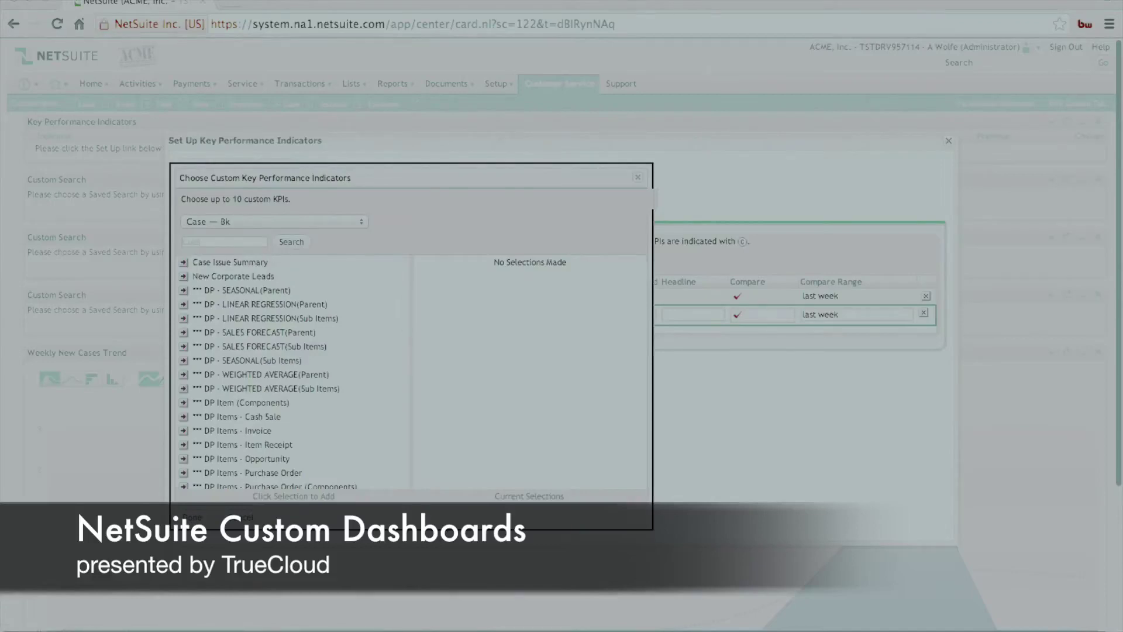
pyautogui.click(295, 245)
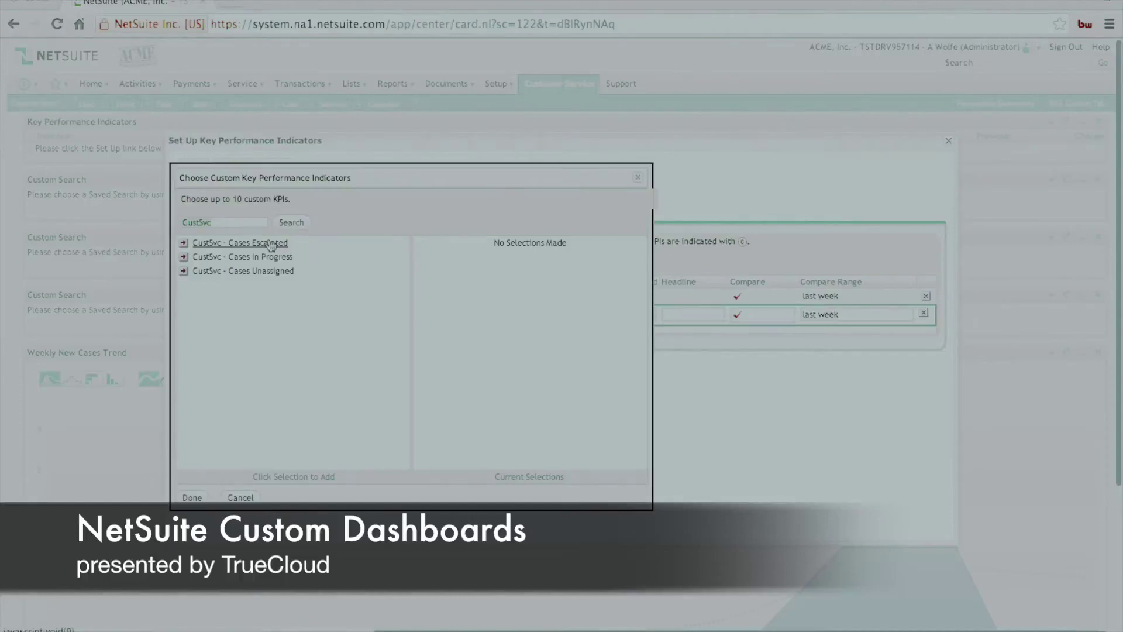
pyautogui.click(272, 244)
pyautogui.click(257, 257)
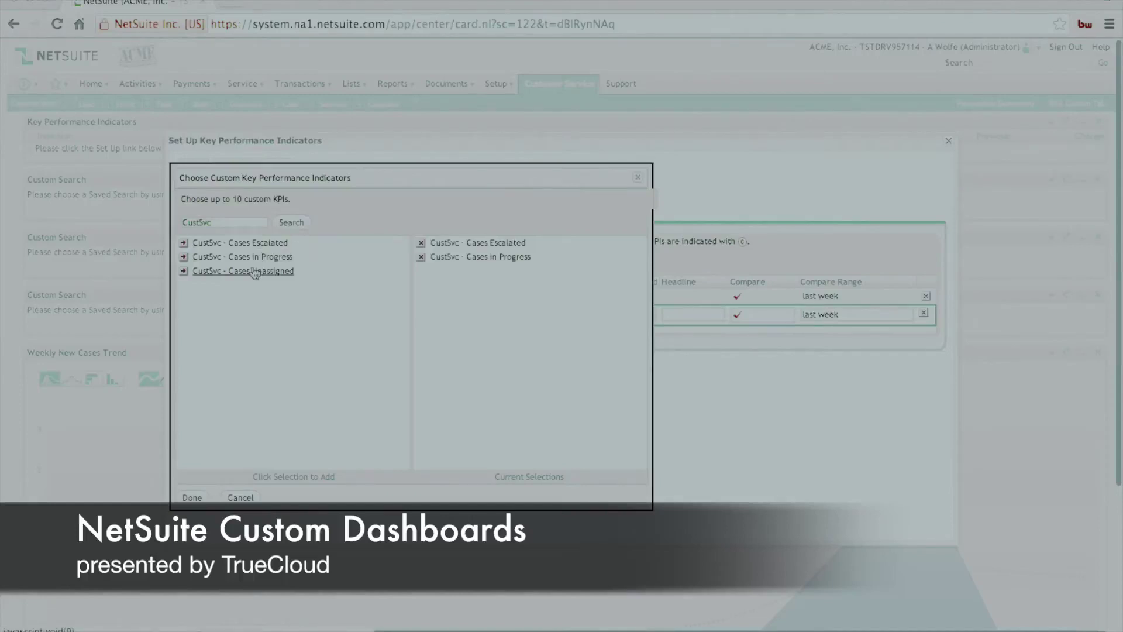
pyautogui.click(255, 270)
pyautogui.click(191, 498)
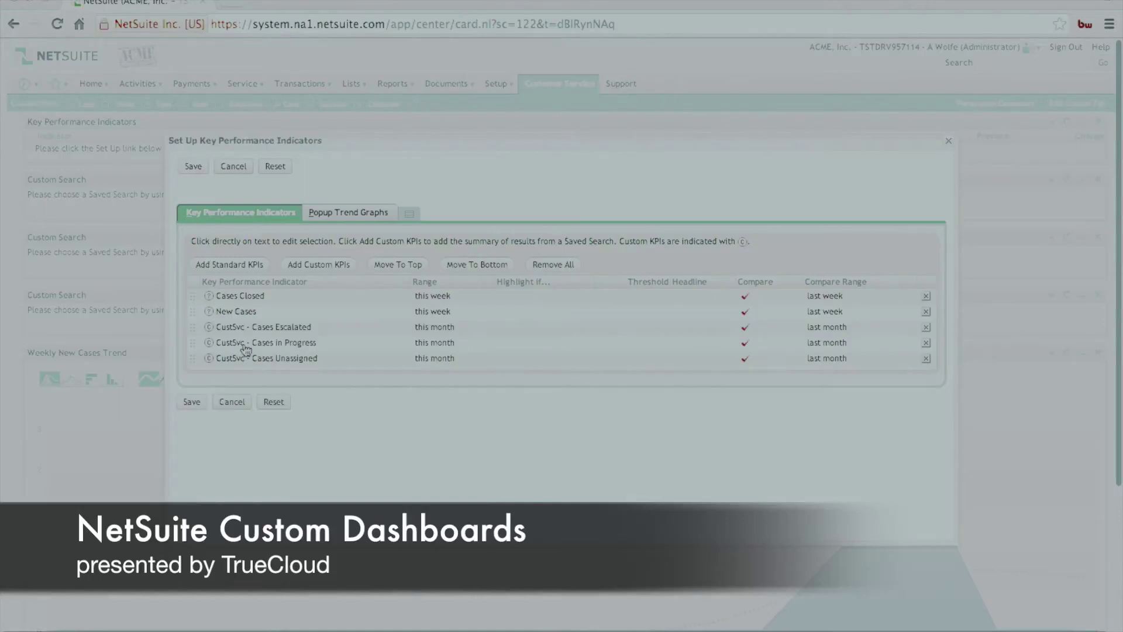
pyautogui.click(194, 168)
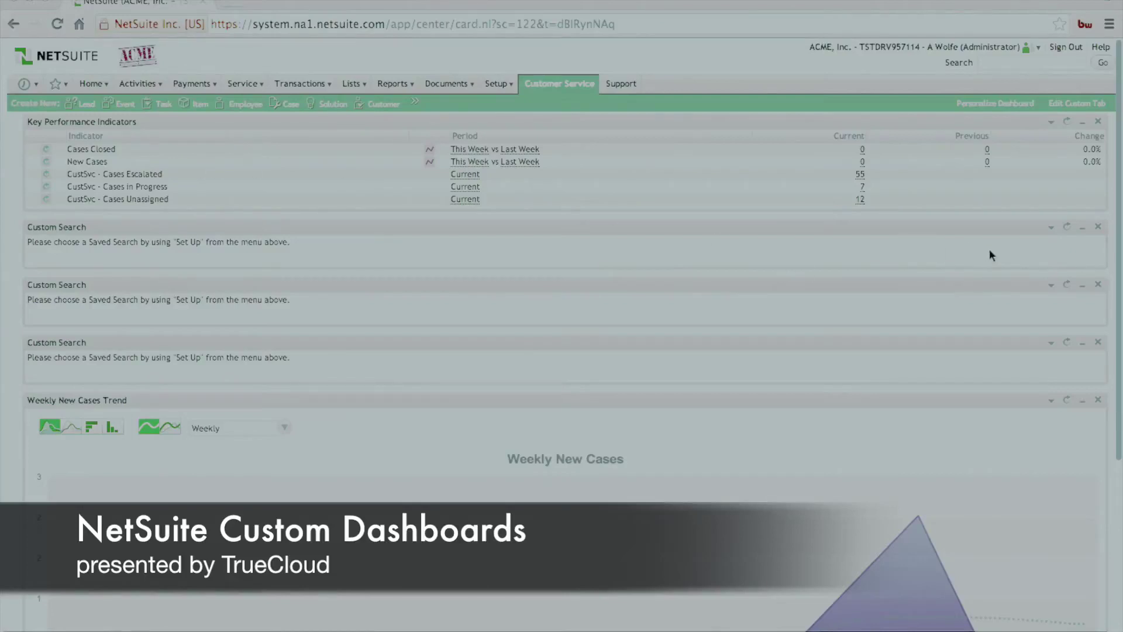
# Step: Set the first search portlet to CustSvc - Cases Unassigned with results size 5
pyautogui.click(1051, 227)
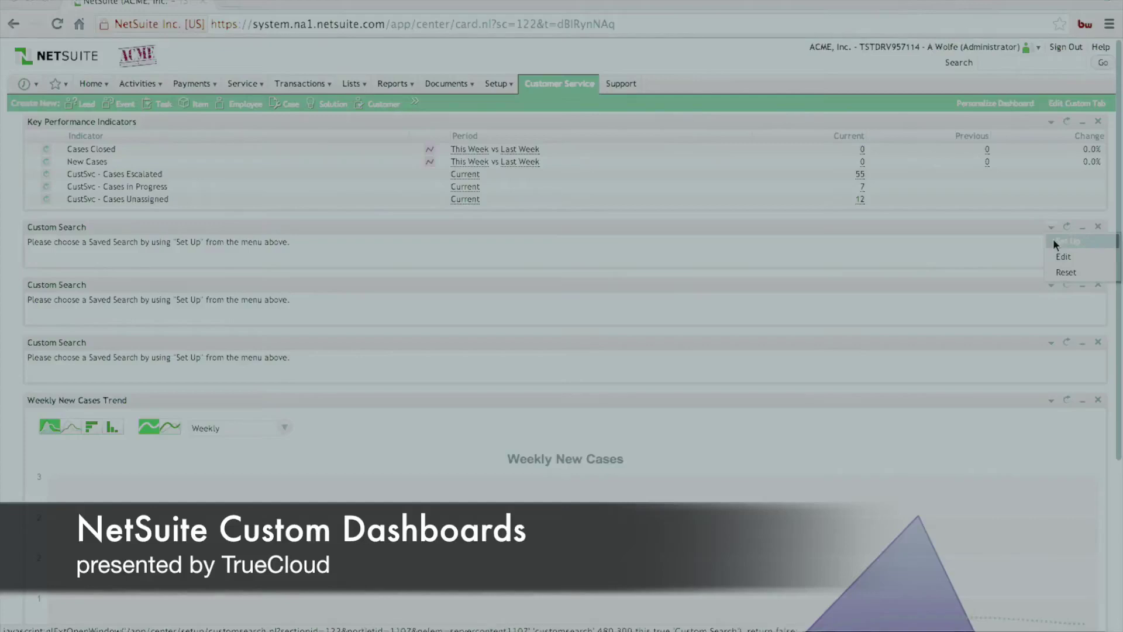
pyautogui.click(1055, 245)
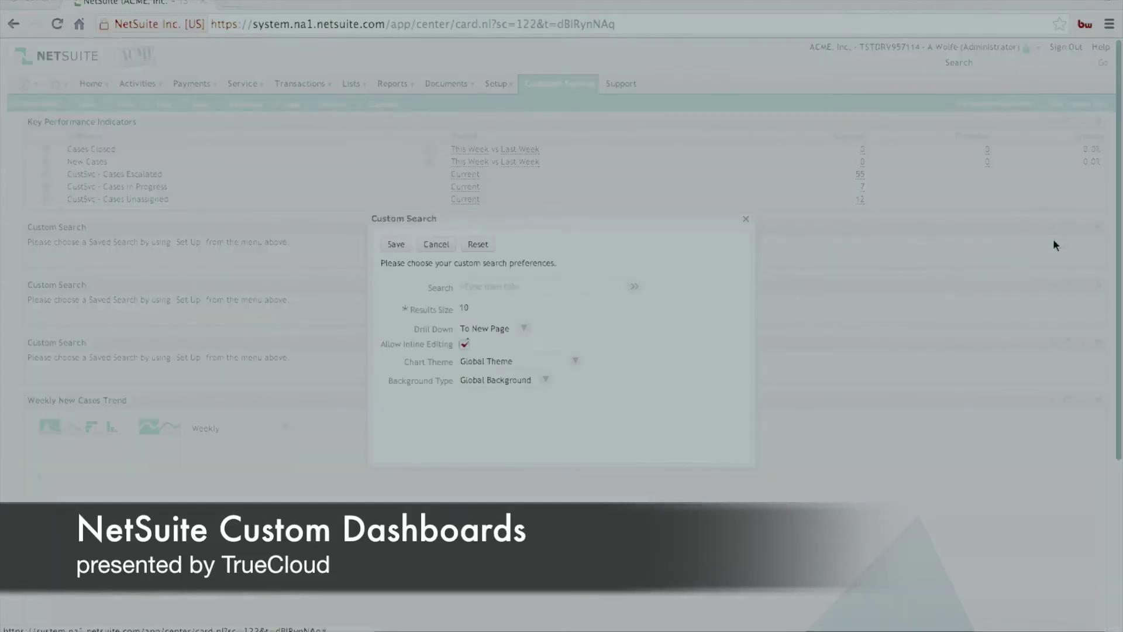
pyautogui.click(515, 292)
pyautogui.write('CUstSvc')
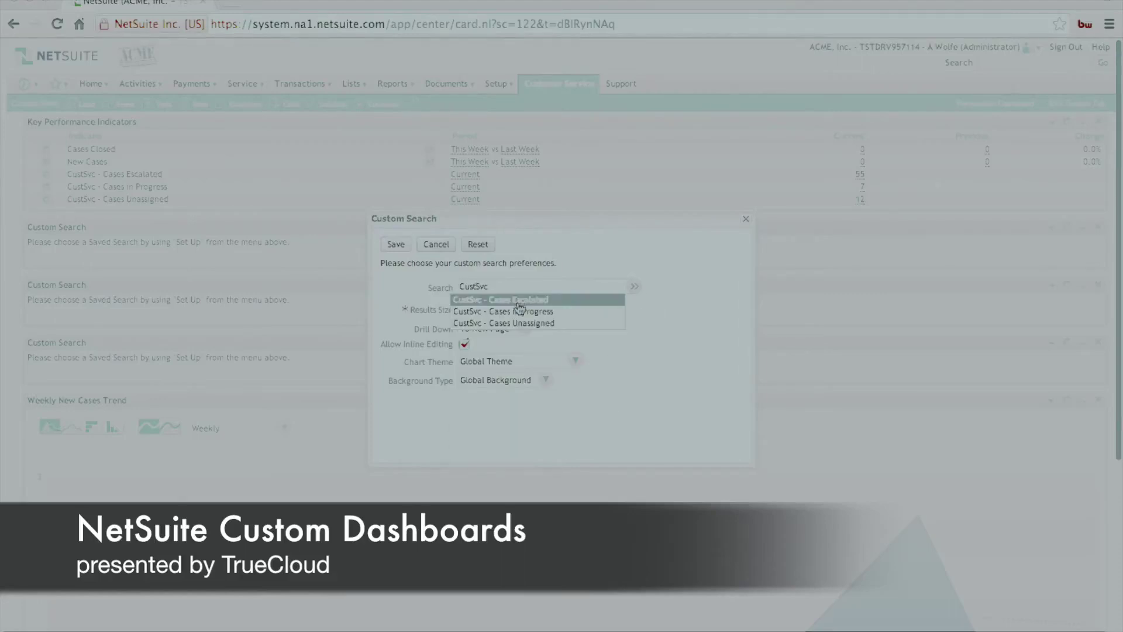
pyautogui.click(515, 324)
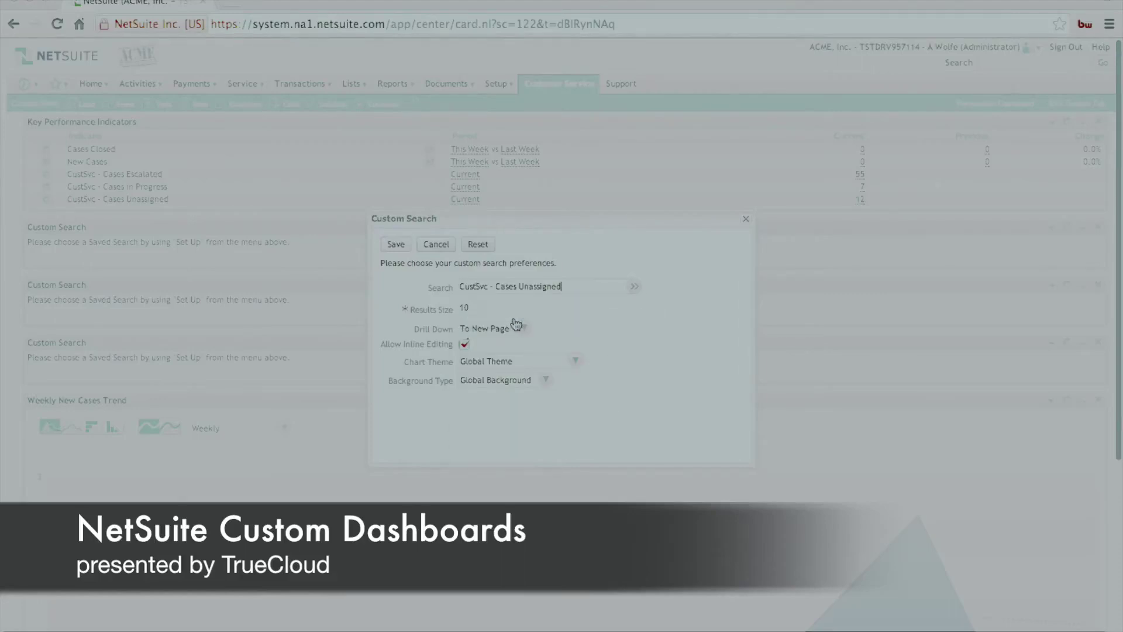
pyautogui.click(474, 308)
pyautogui.write('5')
pyautogui.click(396, 245)
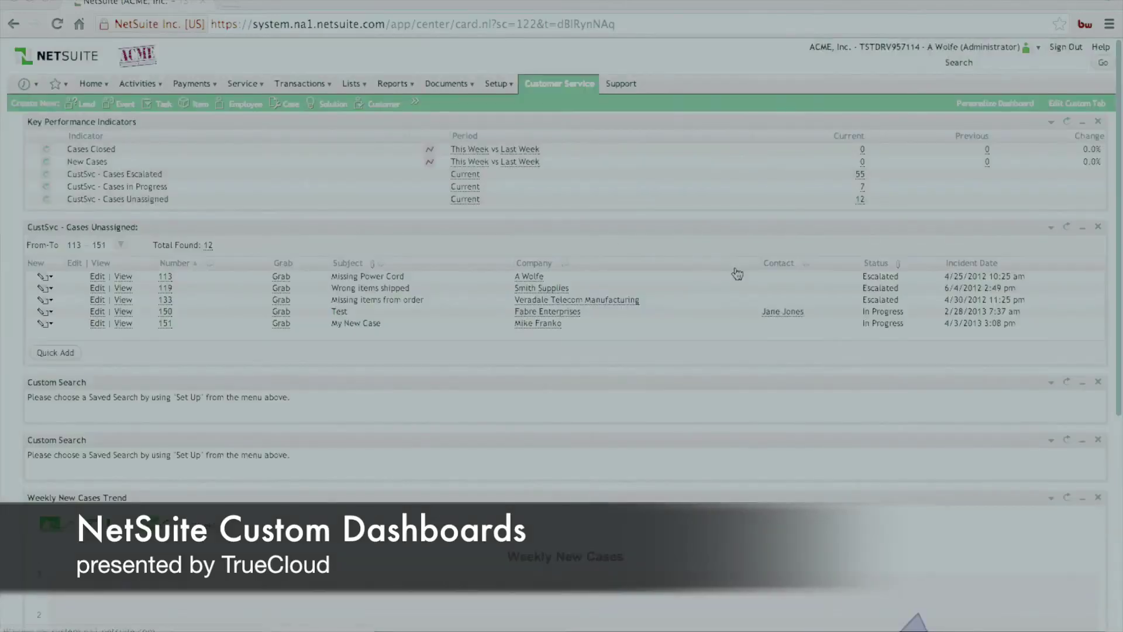
# Step: Set the second search portlet to the CustSvc - Cases in Progress saved search
pyautogui.click(1051, 383)
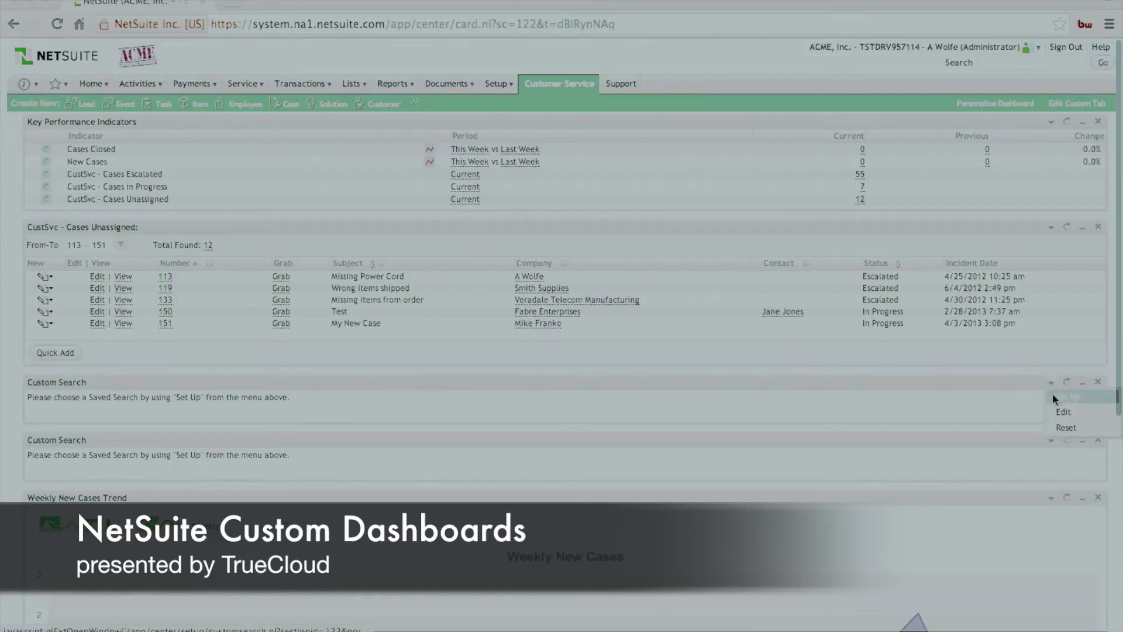
pyautogui.click(1053, 396)
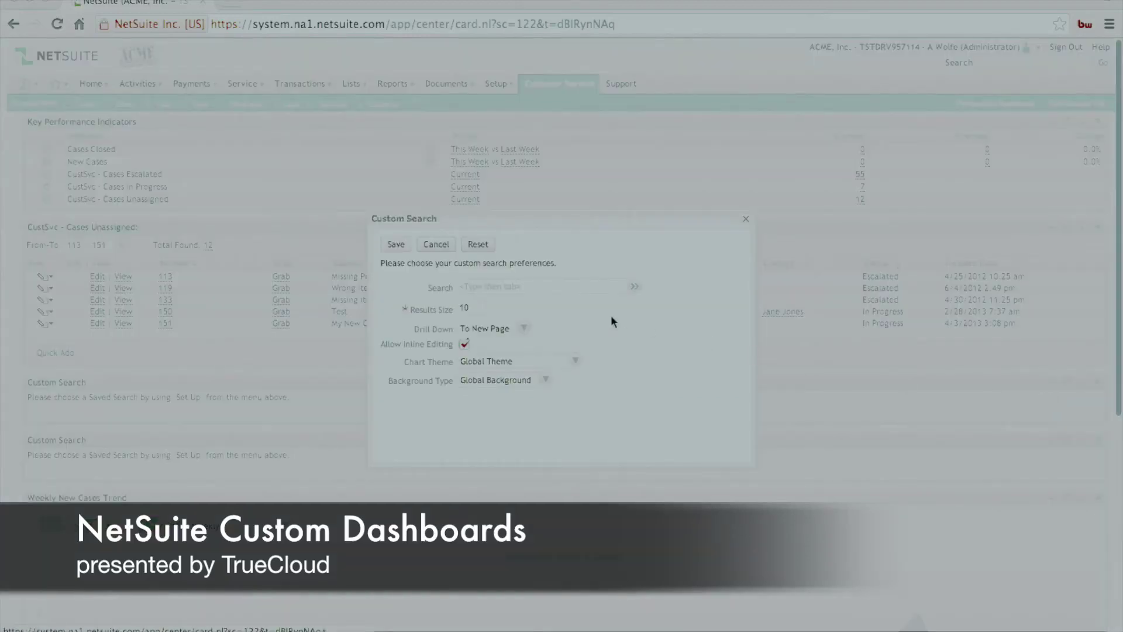
pyautogui.click(508, 287)
pyautogui.write('CustSvc')
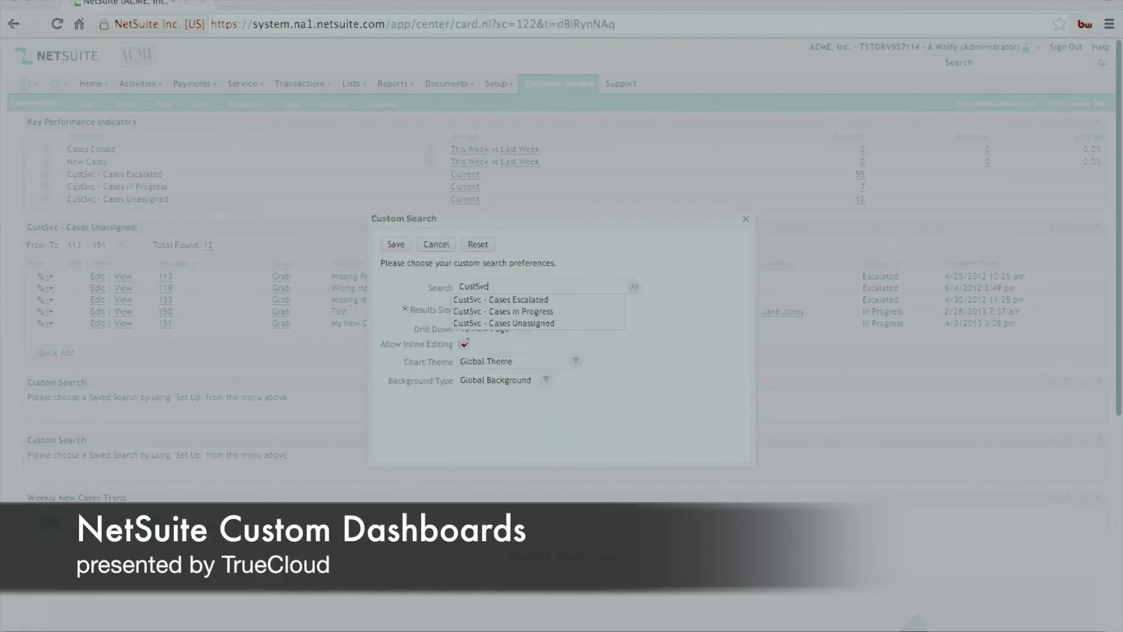
pyautogui.click(514, 312)
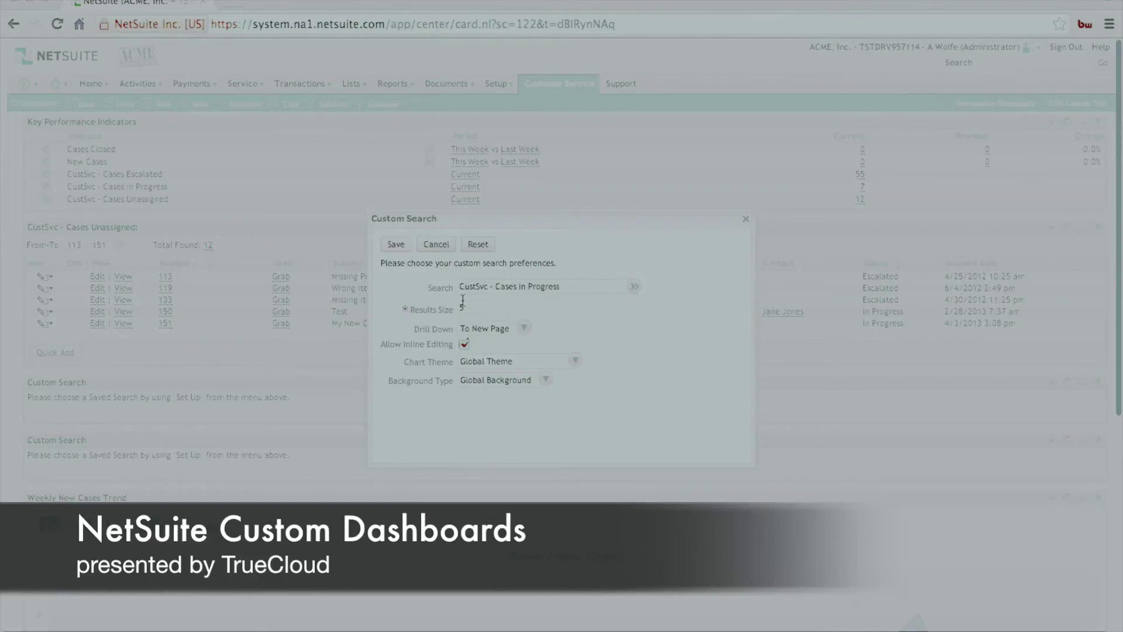
pyautogui.click(396, 244)
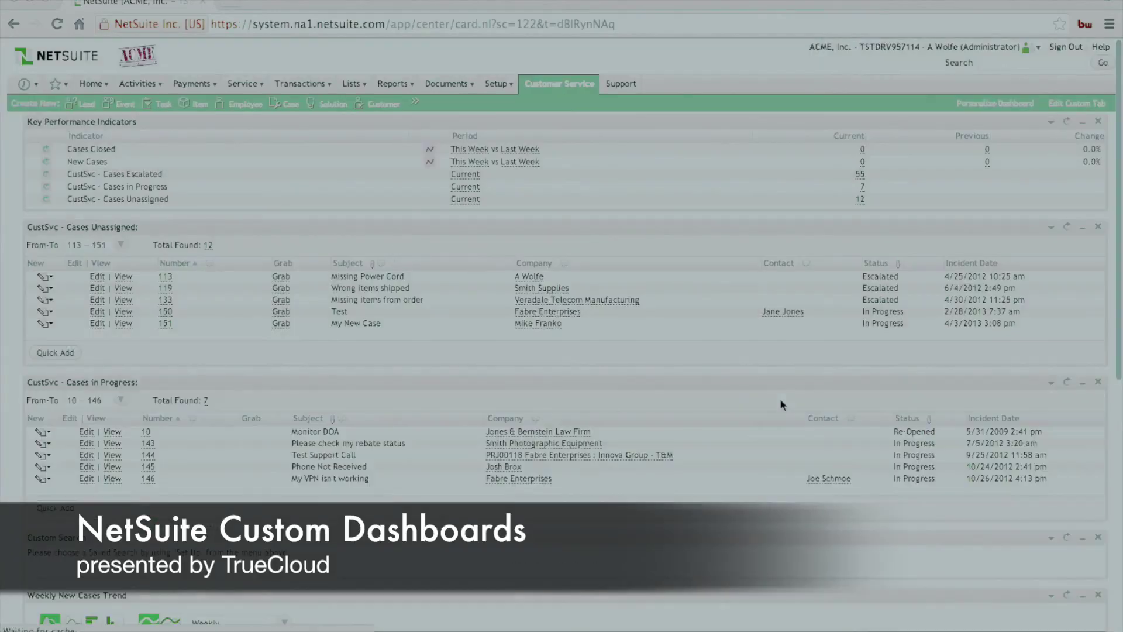
# Step: Set the third search portlet to CustSvc - Cases Escalated with results size 5
pyautogui.click(1050, 541)
pyautogui.click(1048, 549)
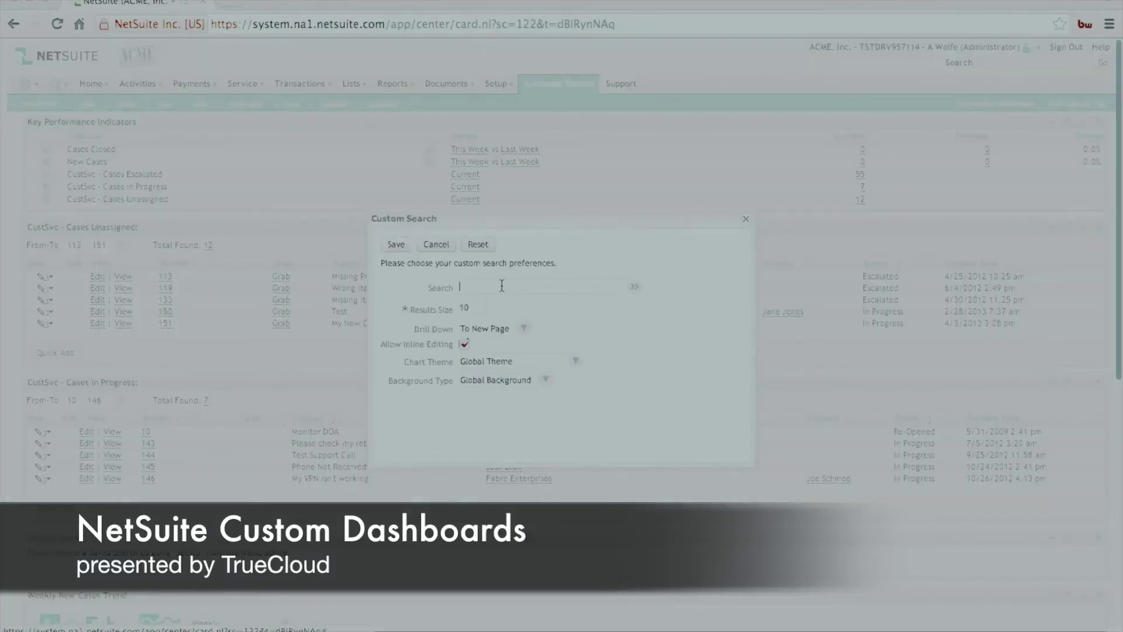
pyautogui.click(477, 288)
pyautogui.write('CustSvc')
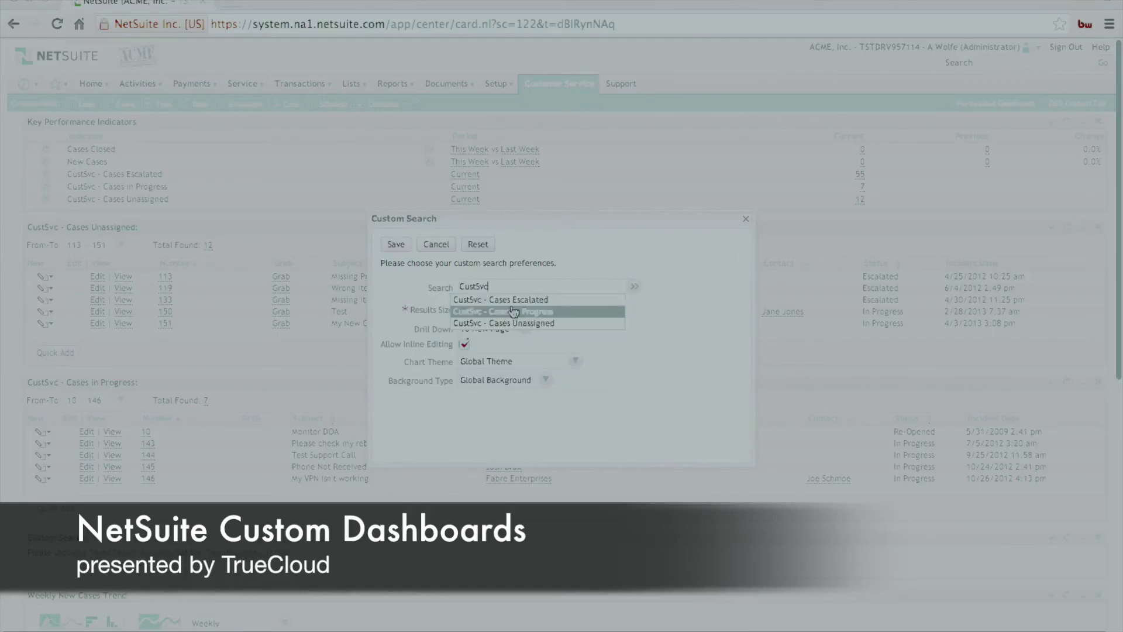
pyautogui.click(521, 299)
pyautogui.click(478, 307)
pyautogui.press('BackSpace')
pyautogui.press('BackSpace')
pyautogui.write('5')
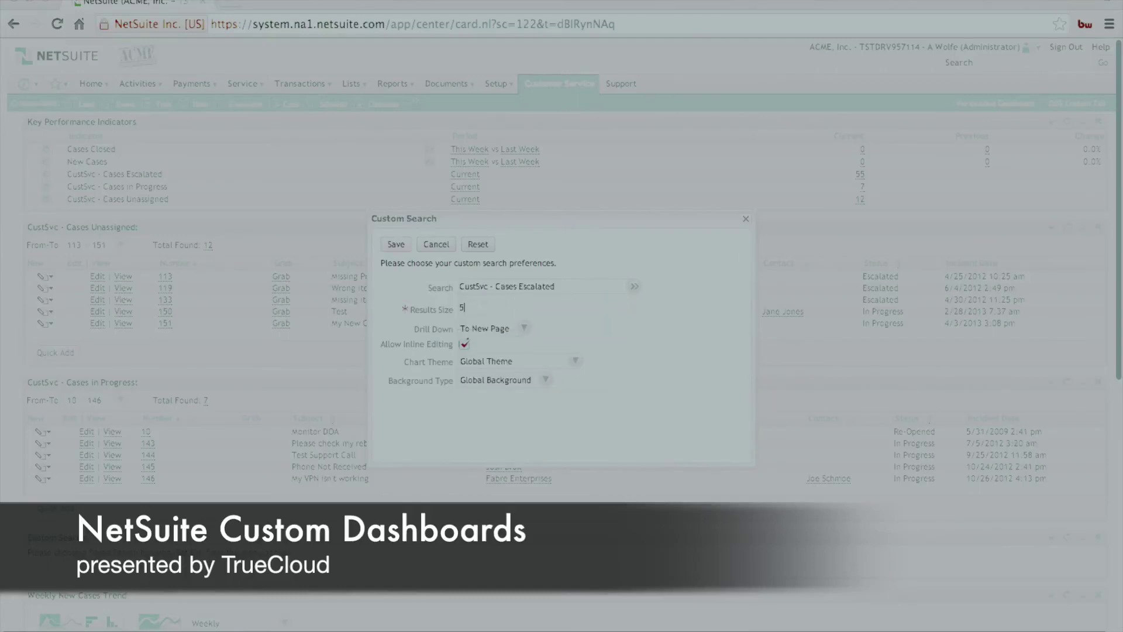
pyautogui.click(396, 244)
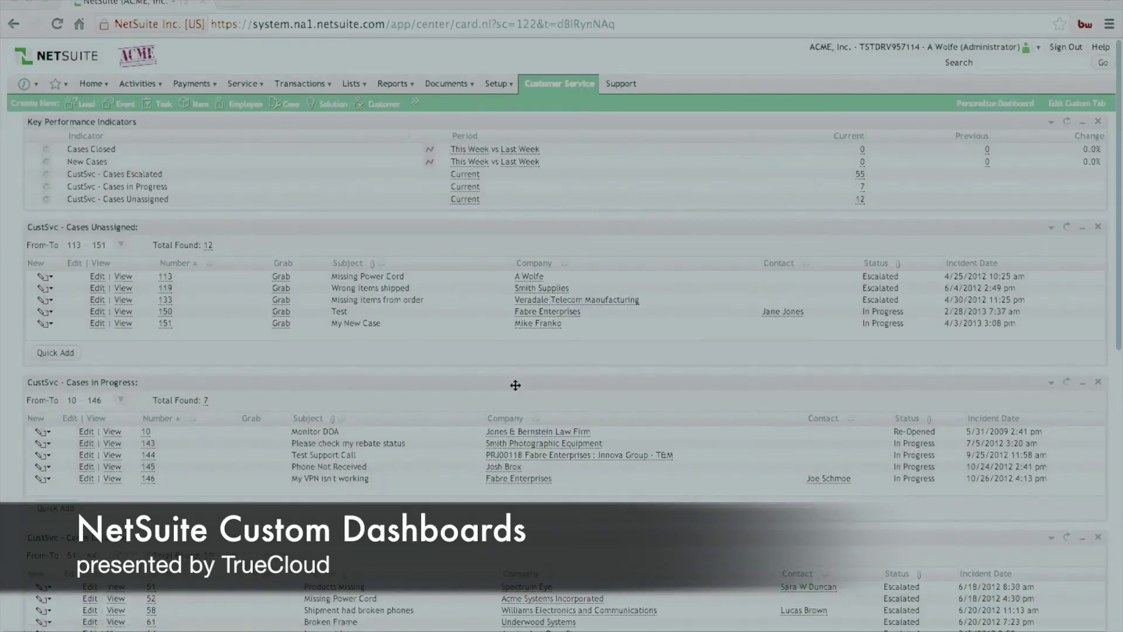
pyautogui.scroll(-8, 515, 385)
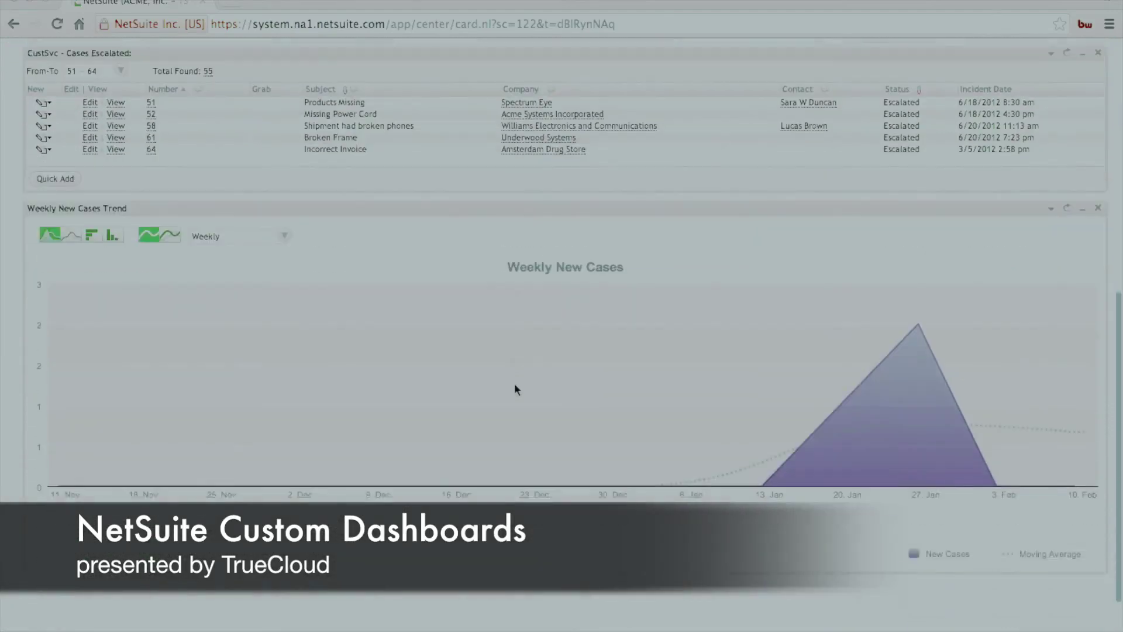
pyautogui.scroll(-1, 515, 389)
pyautogui.scroll(7, 514, 386)
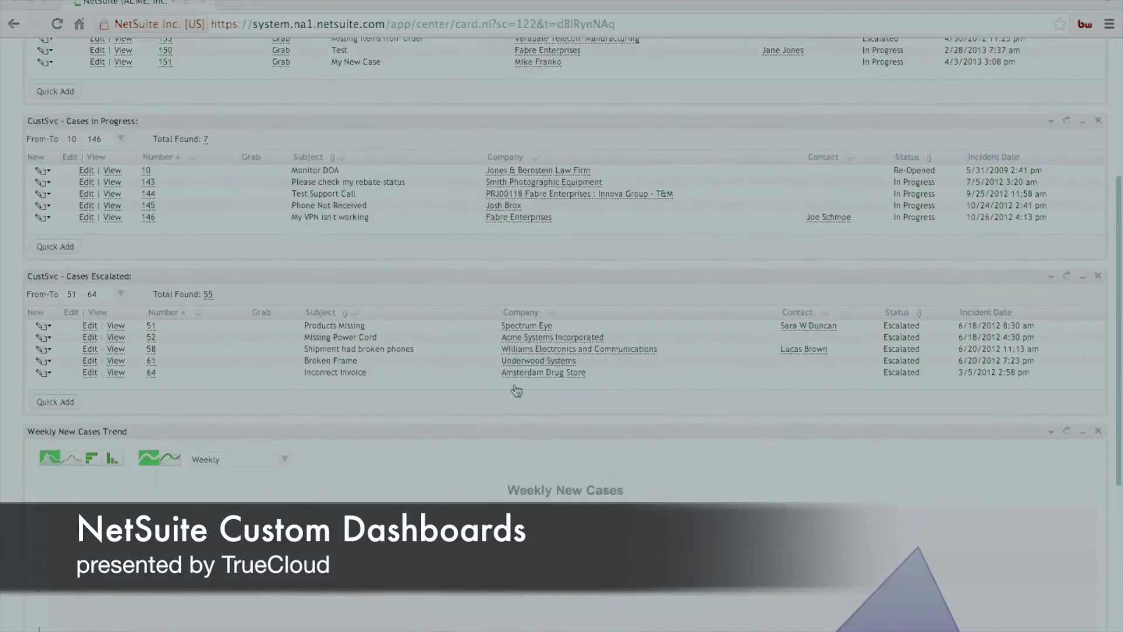
pyautogui.scroll(3, 515, 389)
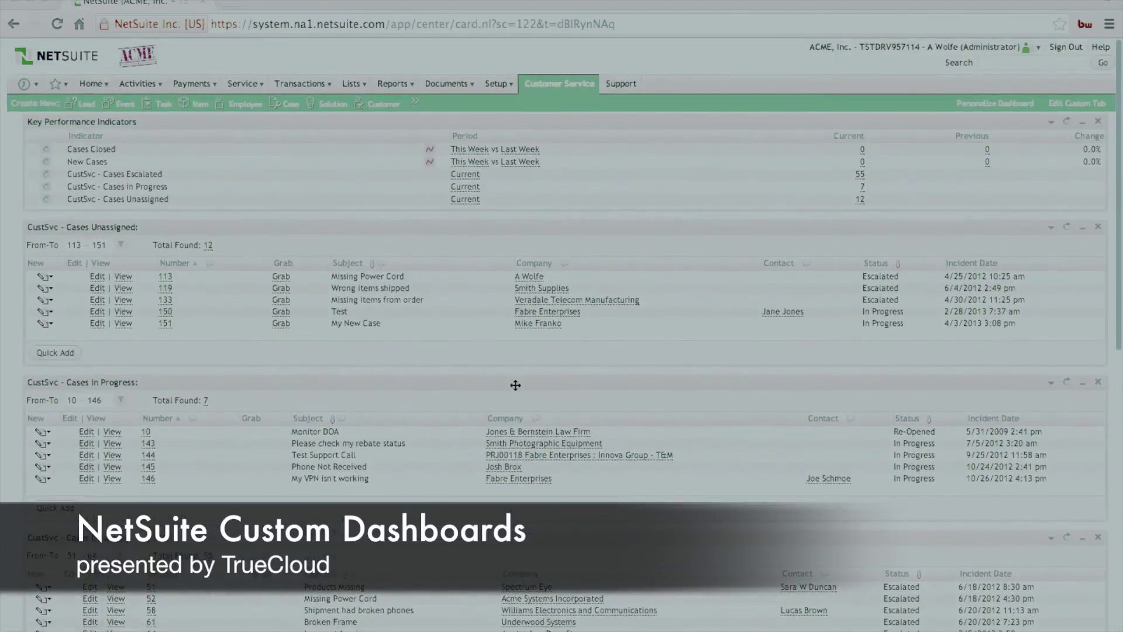